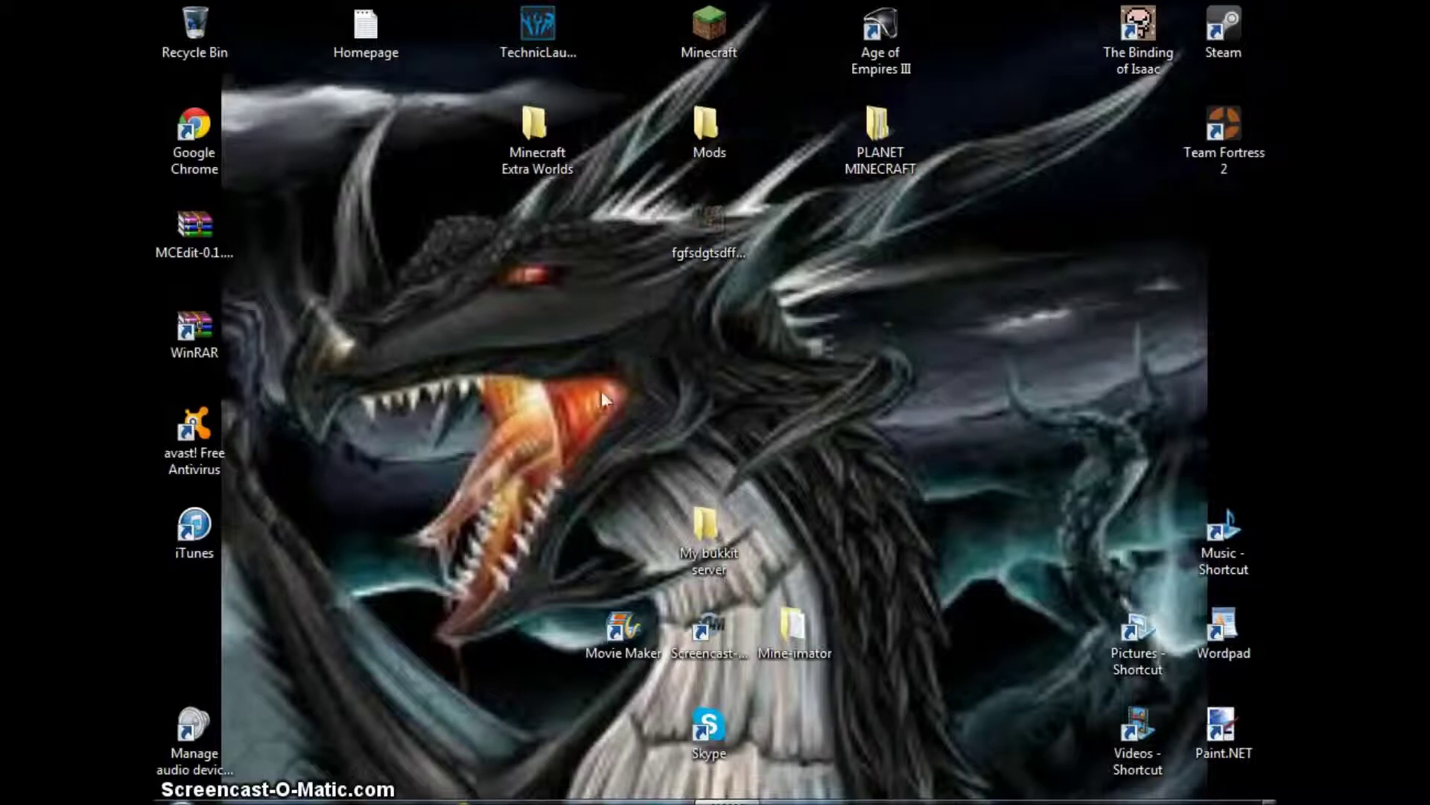
{"action": "left_click_drag", "start_coordinate": [476, 392], "coordinate": [840, 317]}
{"action": "left_click_drag", "start_coordinate": [1075, 309], "coordinate": [620, 350]}
{"action": "left_click_drag", "start_coordinate": [501, 322], "coordinate": [540, 289]}
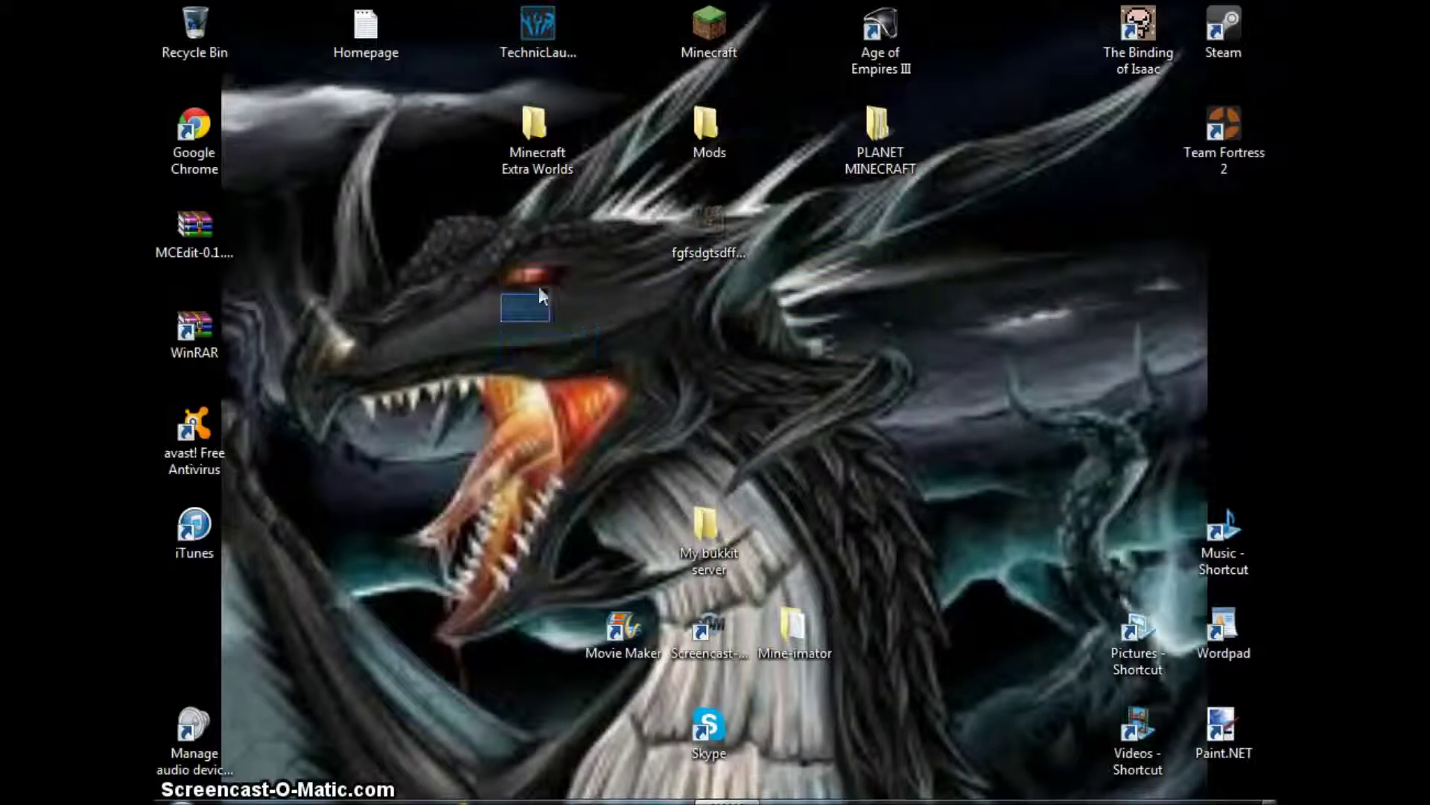
{"action": "left_click_drag", "start_coordinate": [415, 344], "coordinate": [474, 277]}
{"action": "left_click_drag", "start_coordinate": [478, 406], "coordinate": [542, 274]}
{"action": "left_click_drag", "start_coordinate": [422, 314], "coordinate": [431, 262]}
Step: Open the Roaming application data folder by running a system search for %appdata%
{"action": "key", "text": "super"}
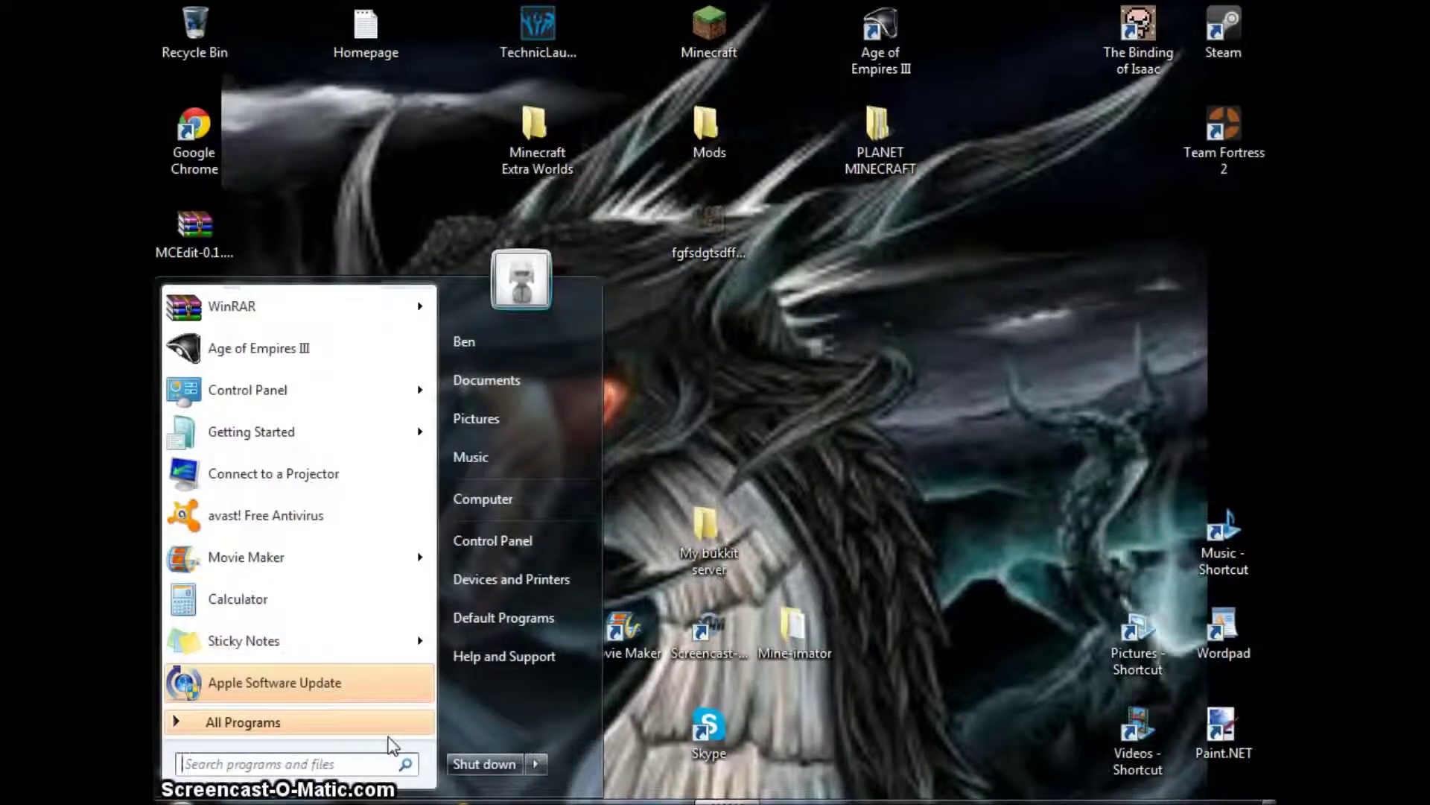
{"action": "type", "text": "%"}
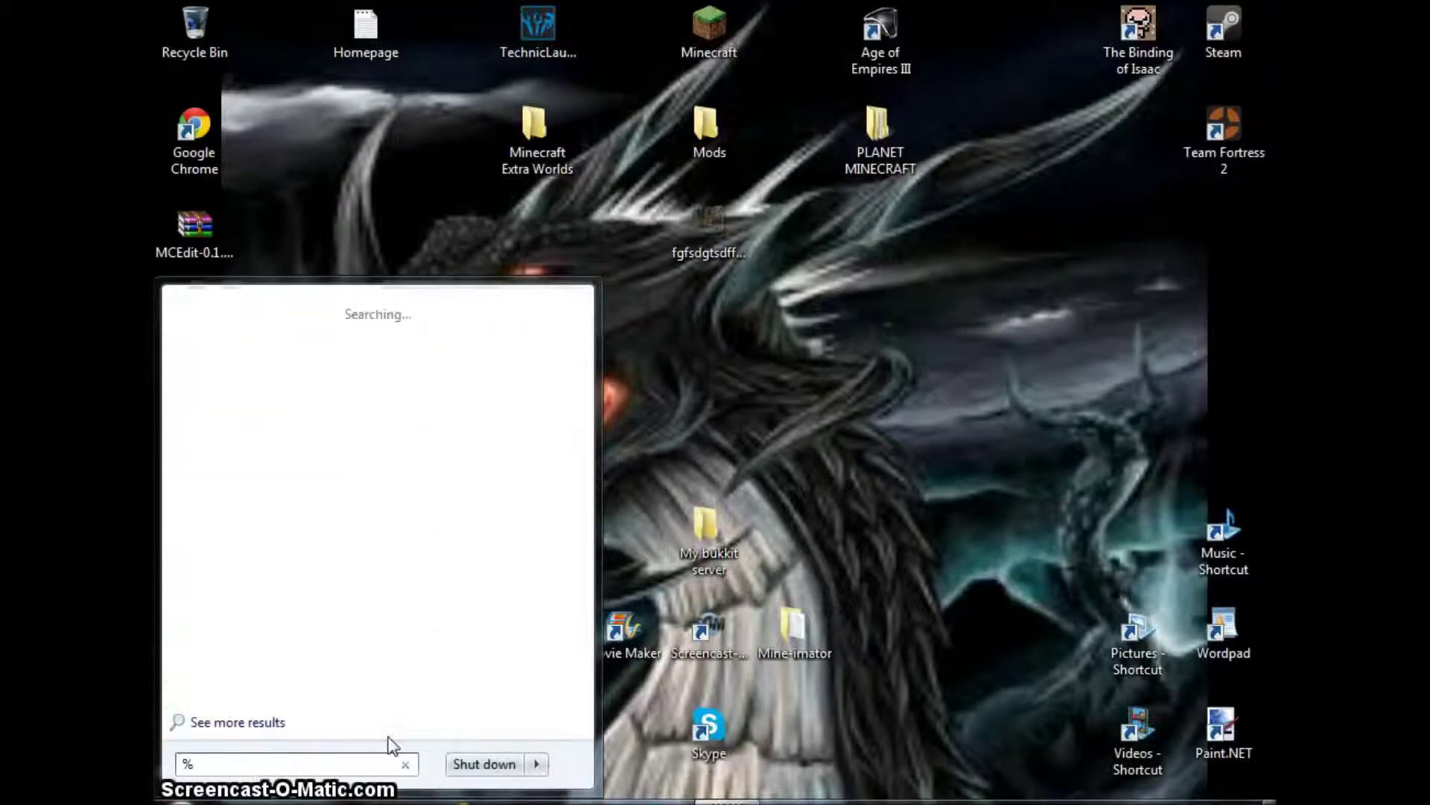
{"action": "type", "text": "app"}
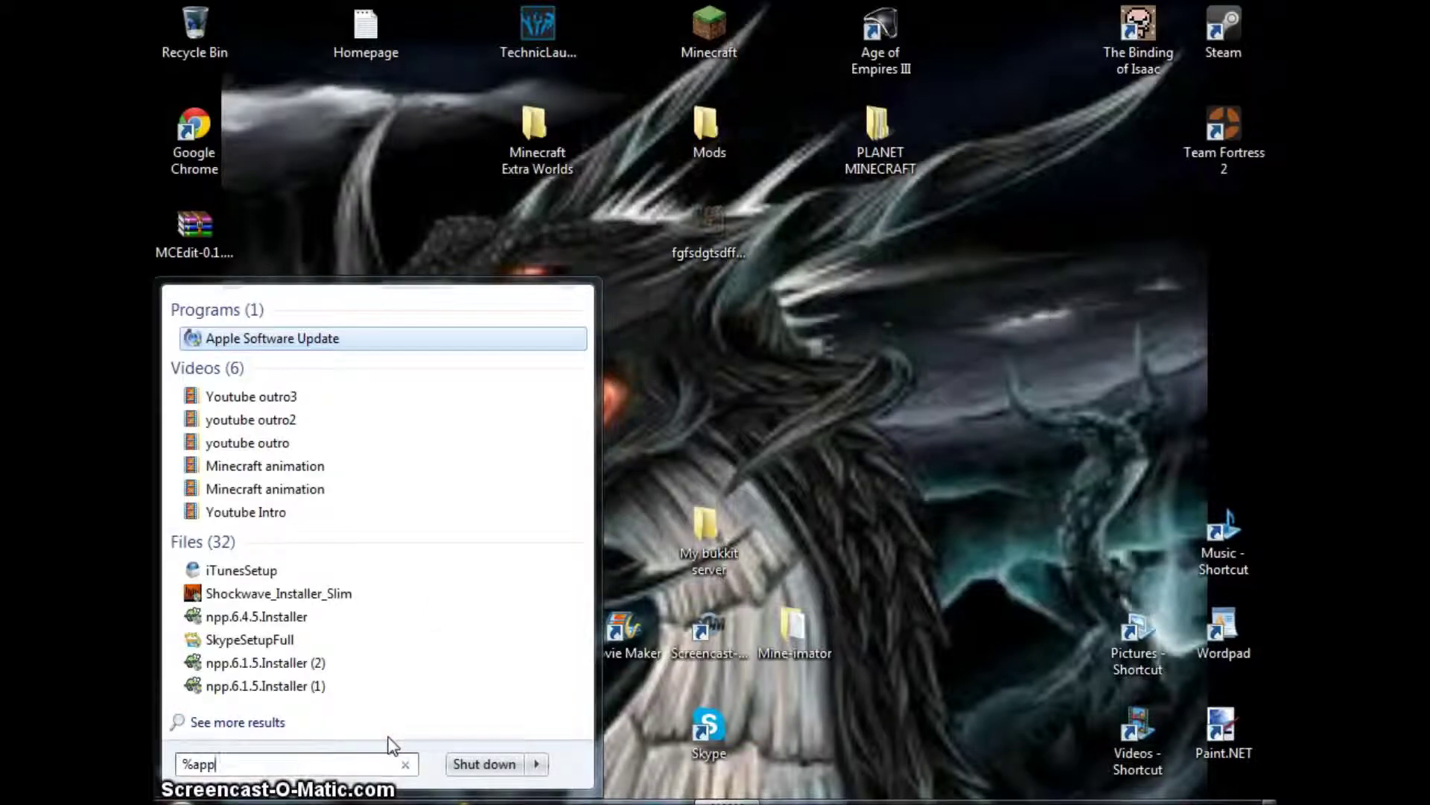
{"action": "type", "text": "data%"}
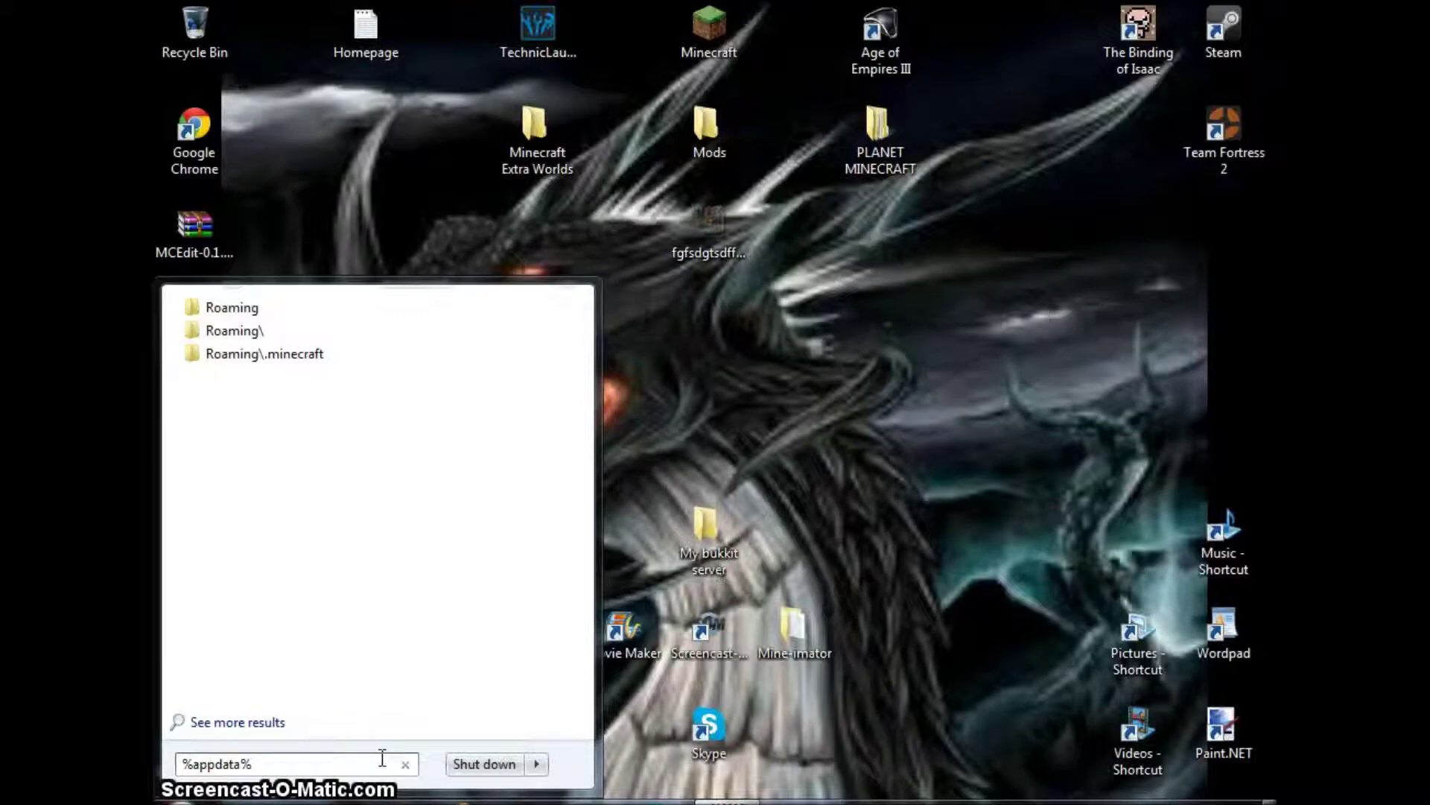
{"action": "key", "text": "Return"}
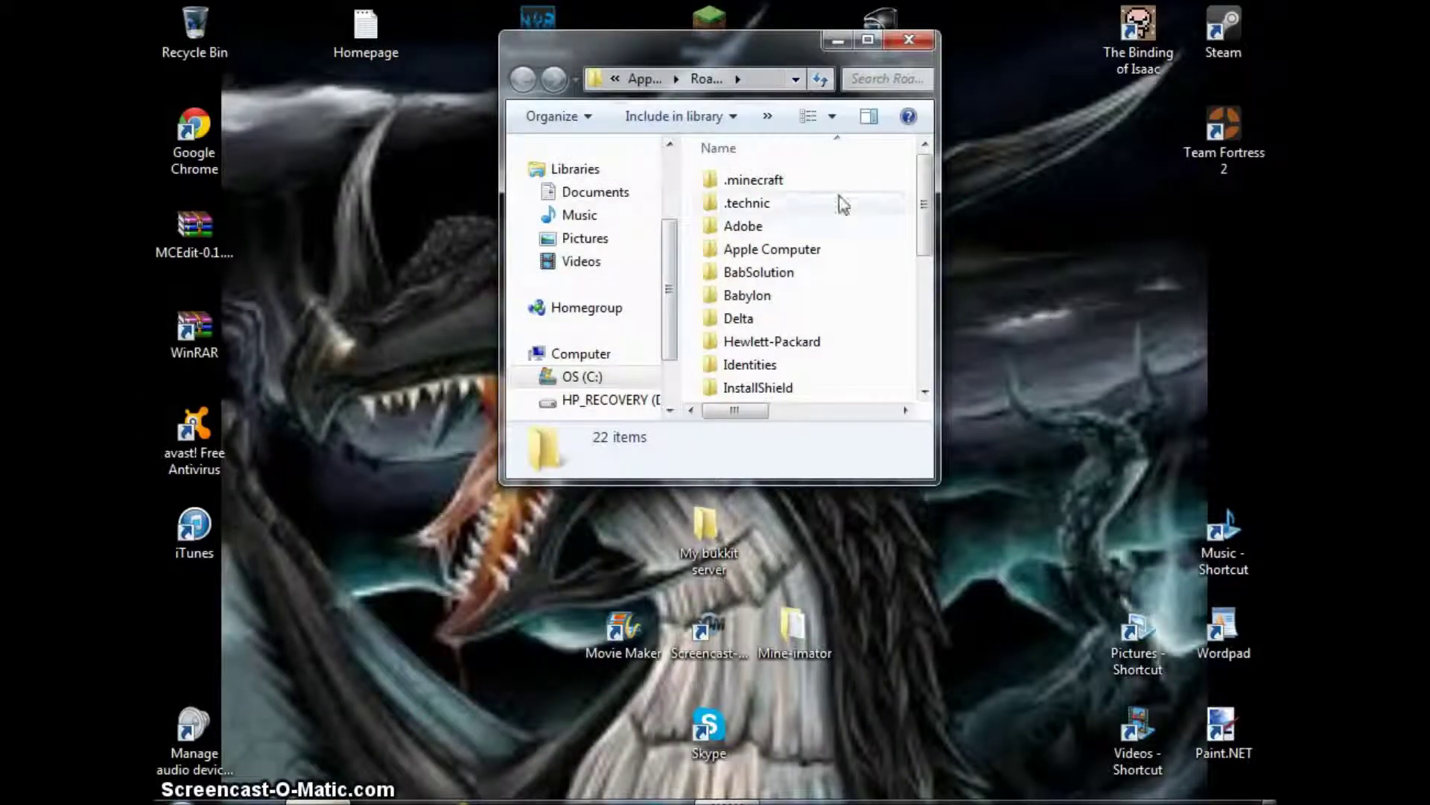
Step: Open the .minecraft folder inside Roaming
{"action": "scroll", "coordinate": [748, 197], "scroll_direction": "down", "scroll_amount": 1}
{"action": "scroll", "coordinate": [734, 199], "scroll_direction": "up", "scroll_amount": 1}
{"action": "double_click", "coordinate": [730, 181]}
Step: Open the screenshots folder in .minecraft and look over the saved game images
{"action": "scroll", "coordinate": [779, 238], "scroll_direction": "down", "scroll_amount": 1}
{"action": "scroll", "coordinate": [774, 246], "scroll_direction": "up", "scroll_amount": 1}
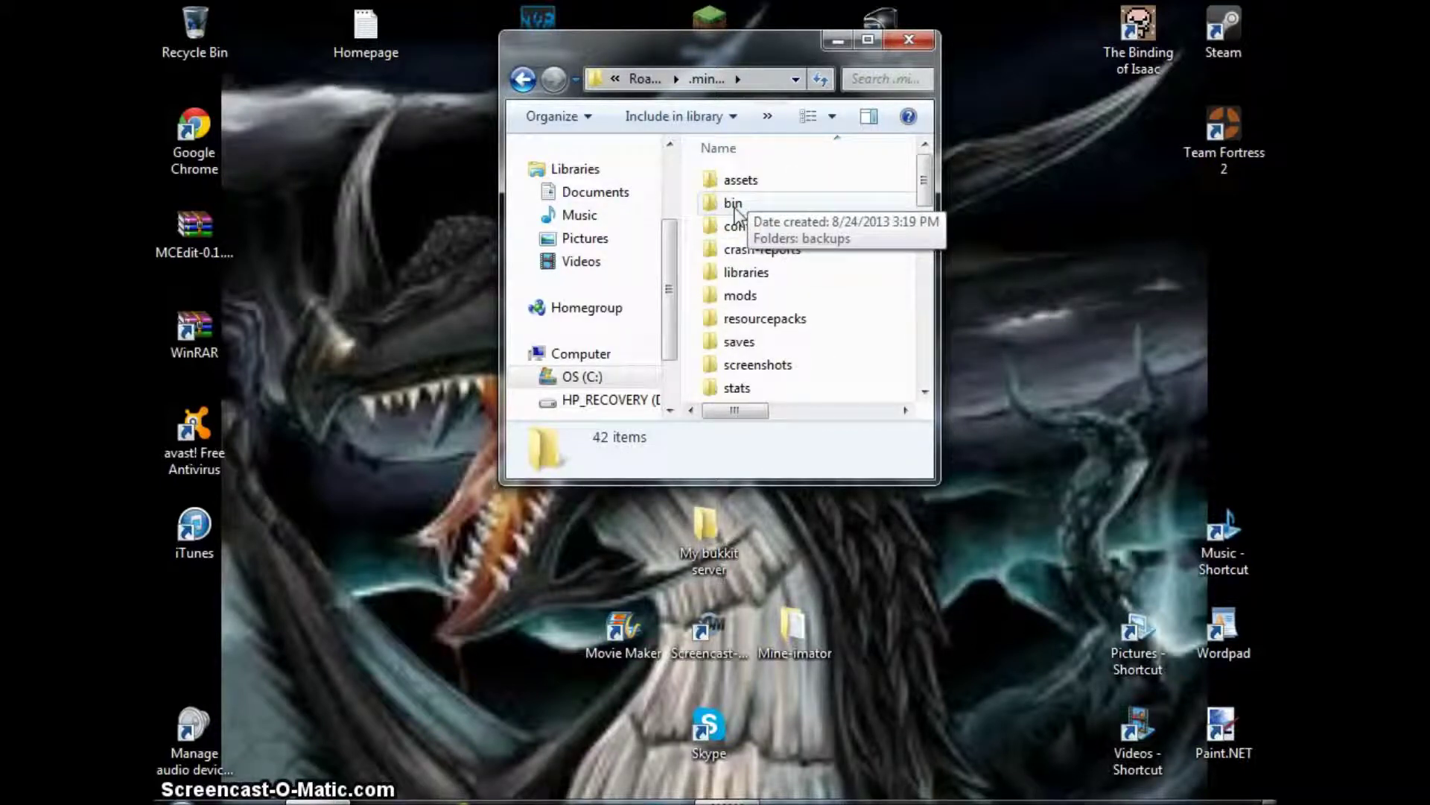
{"action": "scroll", "coordinate": [833, 320], "scroll_direction": "down", "scroll_amount": 1}
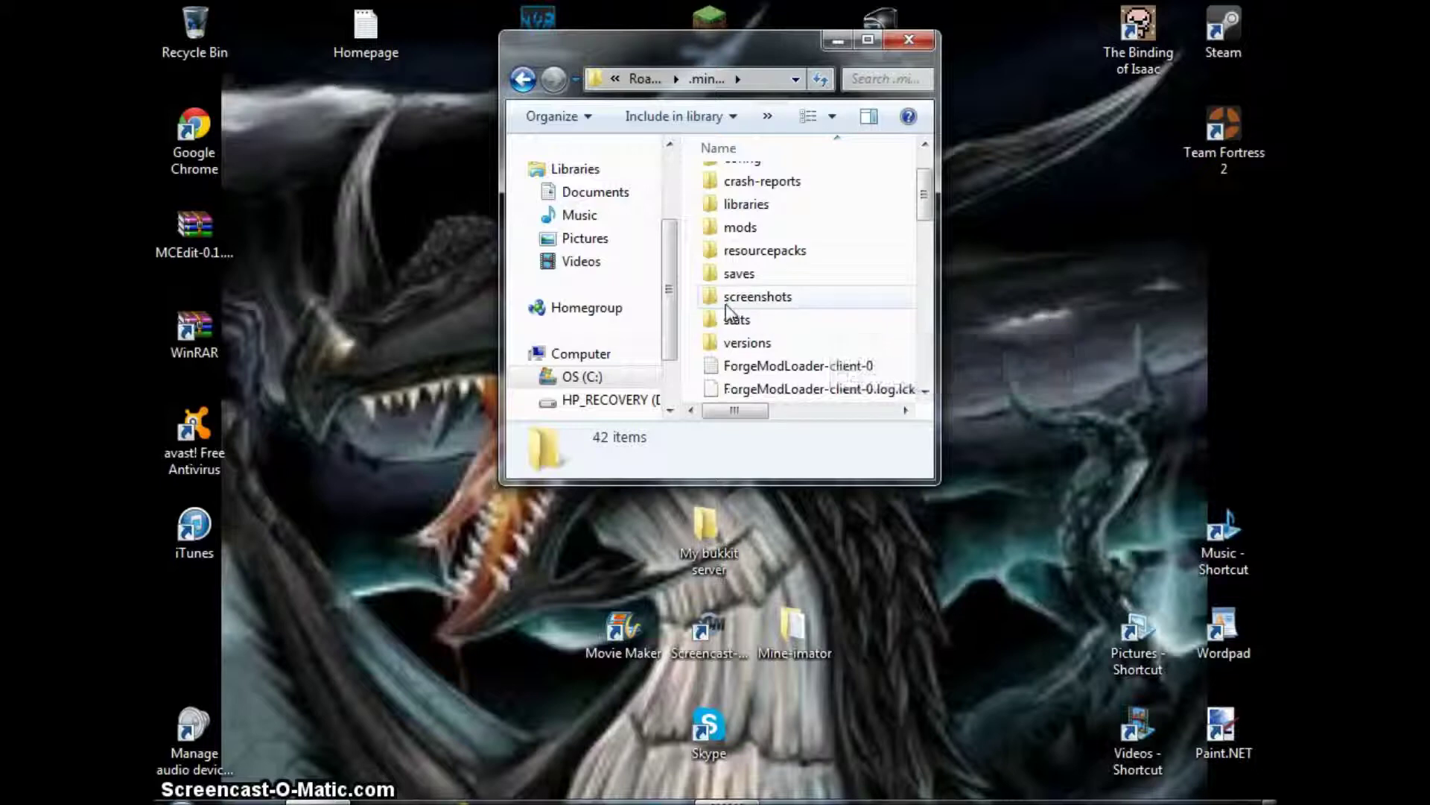
{"action": "double_click", "coordinate": [726, 302]}
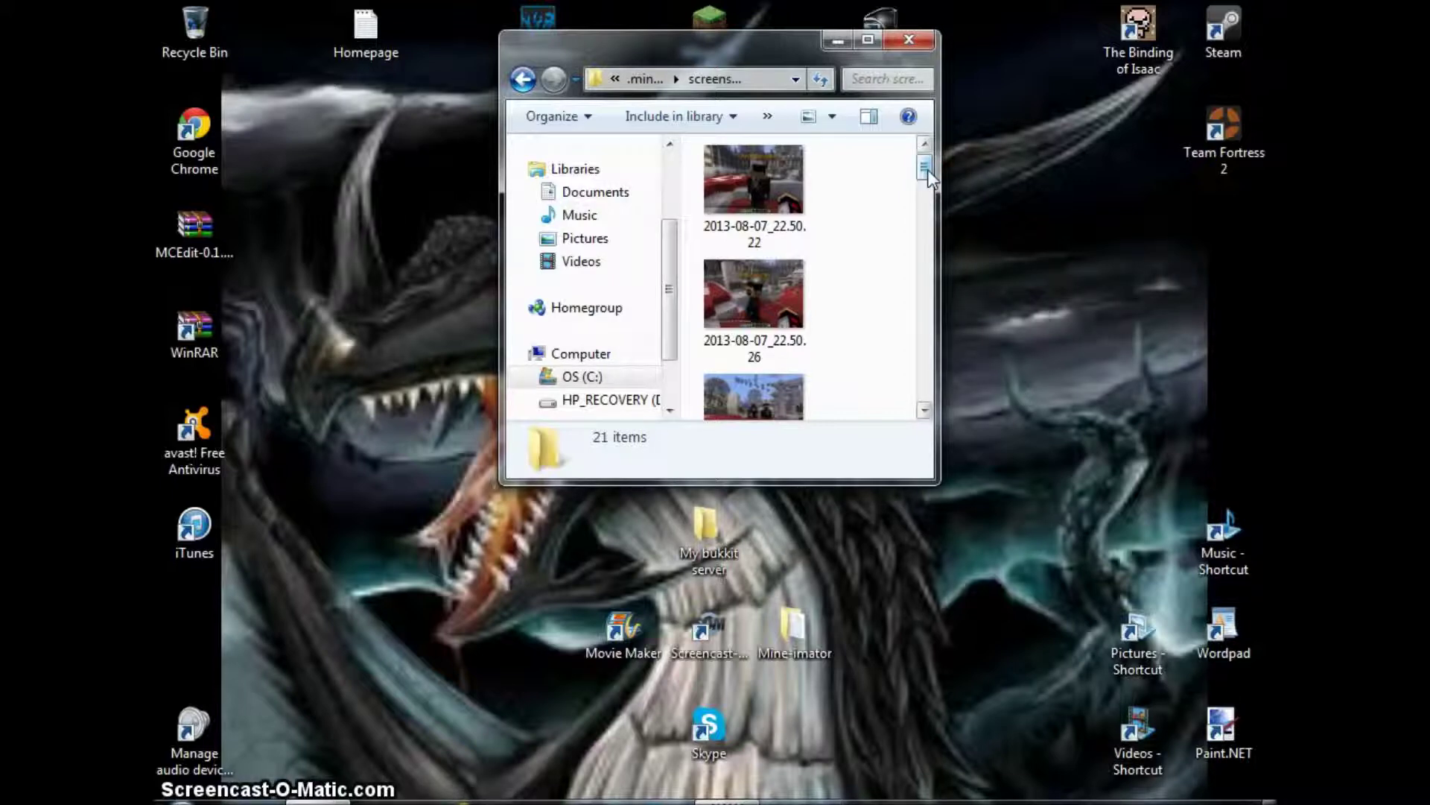
{"action": "scroll", "coordinate": [870, 236], "scroll_direction": "down", "scroll_amount": 1}
{"action": "scroll", "coordinate": [872, 237], "scroll_direction": "up", "scroll_amount": 2}
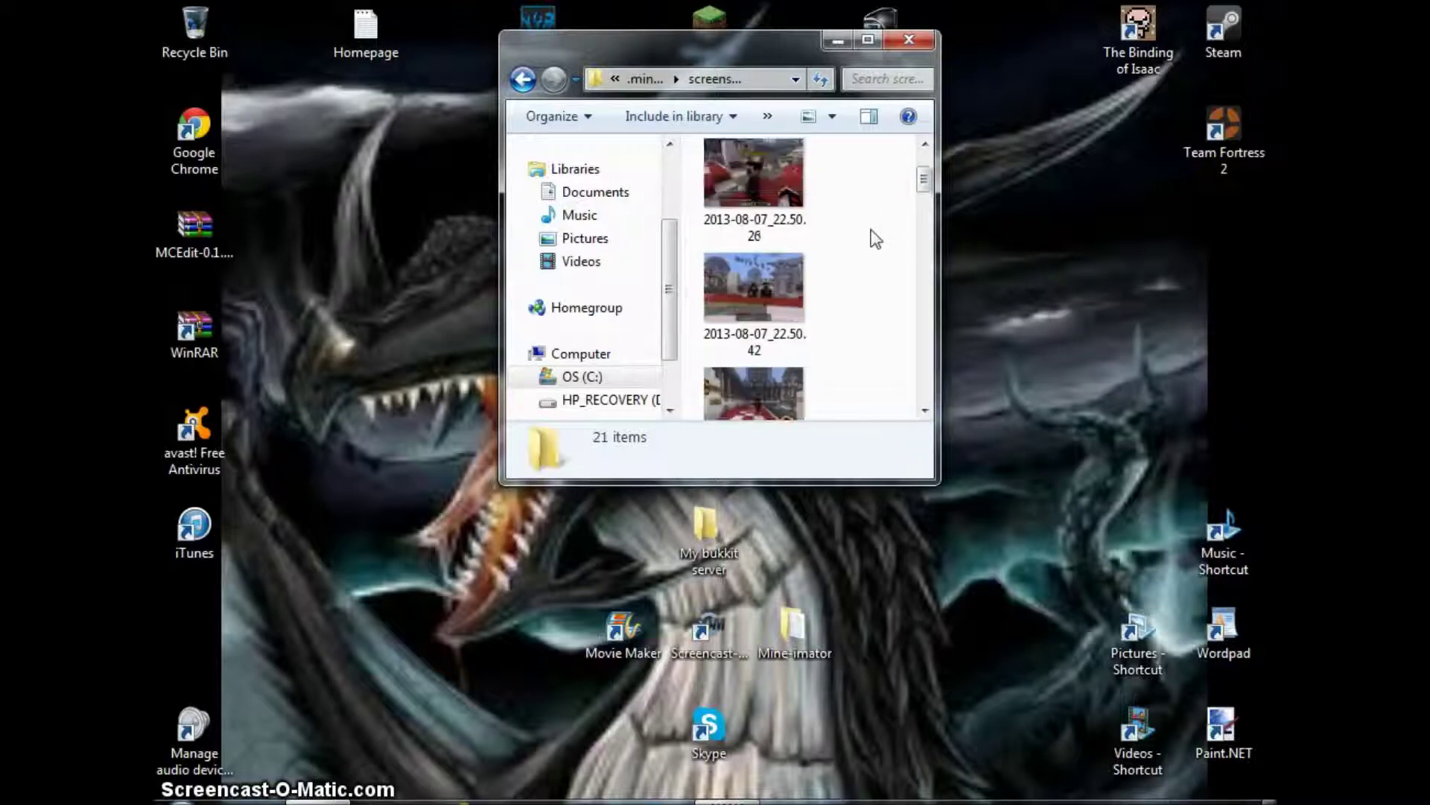
Step: Return to .minecraft, reopen the screenshots folder, and open the image 2013-08-07_22.50.22 with Paint.NET
{"action": "left_click", "coordinate": [523, 79]}
{"action": "scroll", "coordinate": [809, 357], "scroll_direction": "down", "scroll_amount": 1}
{"action": "scroll", "coordinate": [808, 370], "scroll_direction": "up", "scroll_amount": 1}
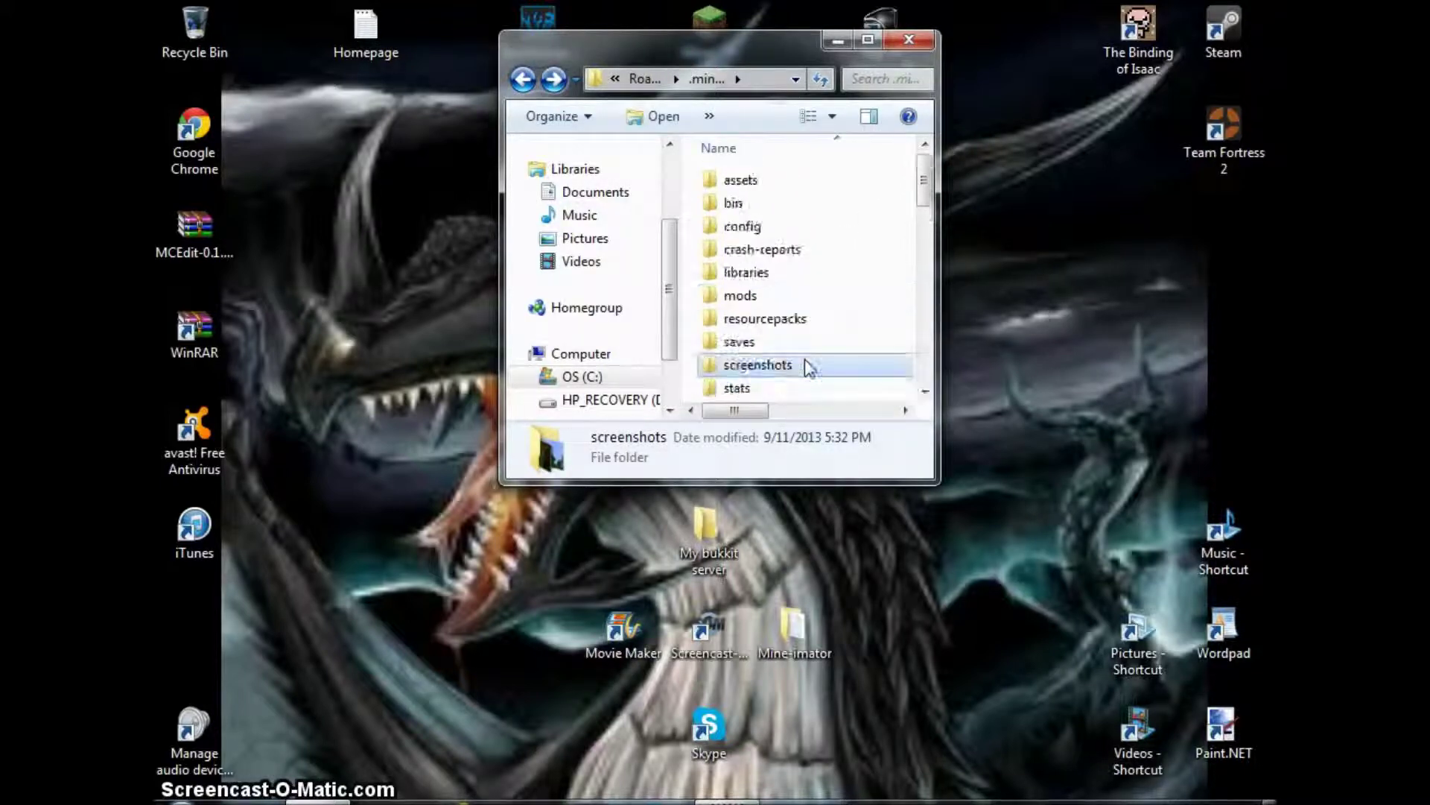
{"action": "double_click", "coordinate": [808, 366]}
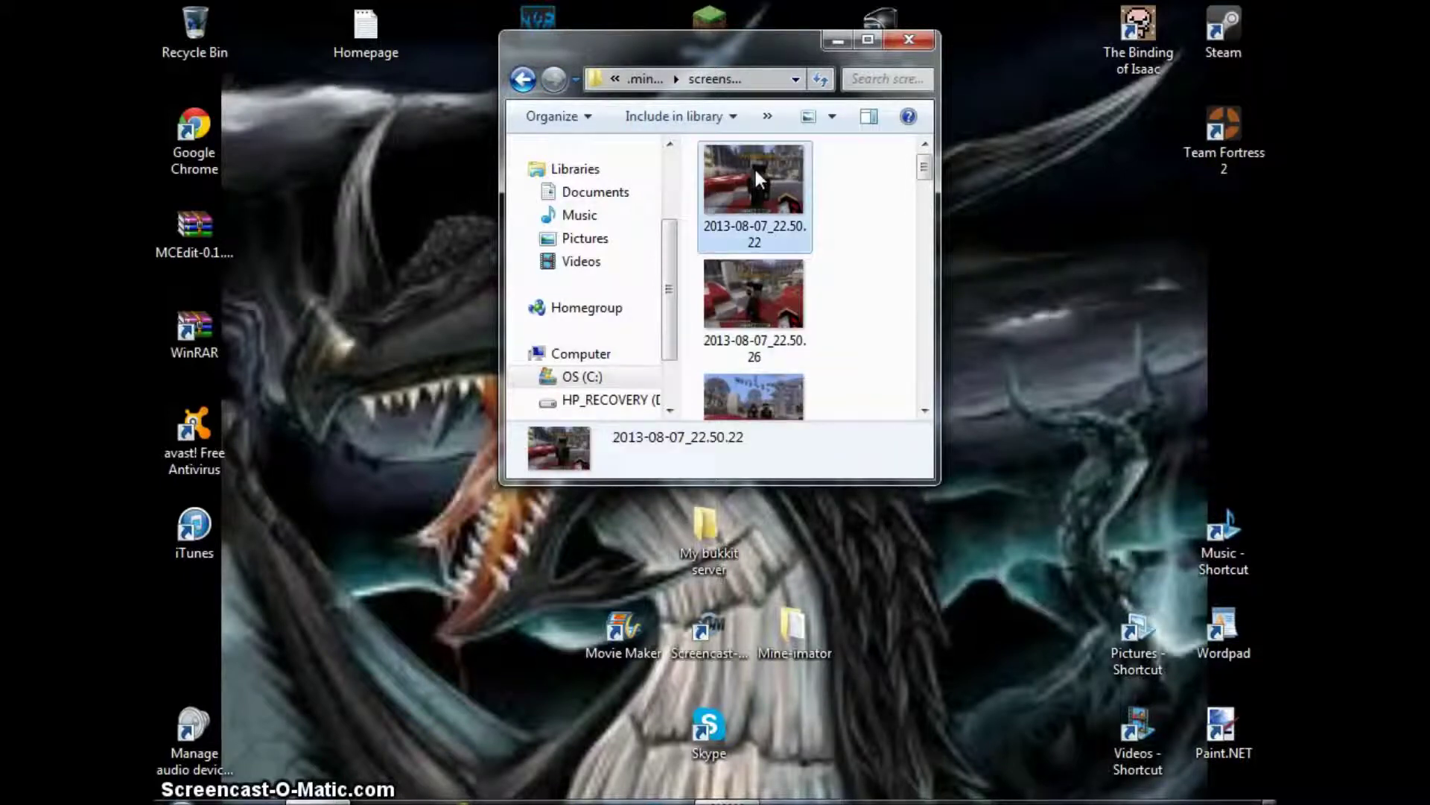
{"action": "right_click", "coordinate": [754, 168]}
{"action": "mouse_move", "coordinate": [840, 403]}
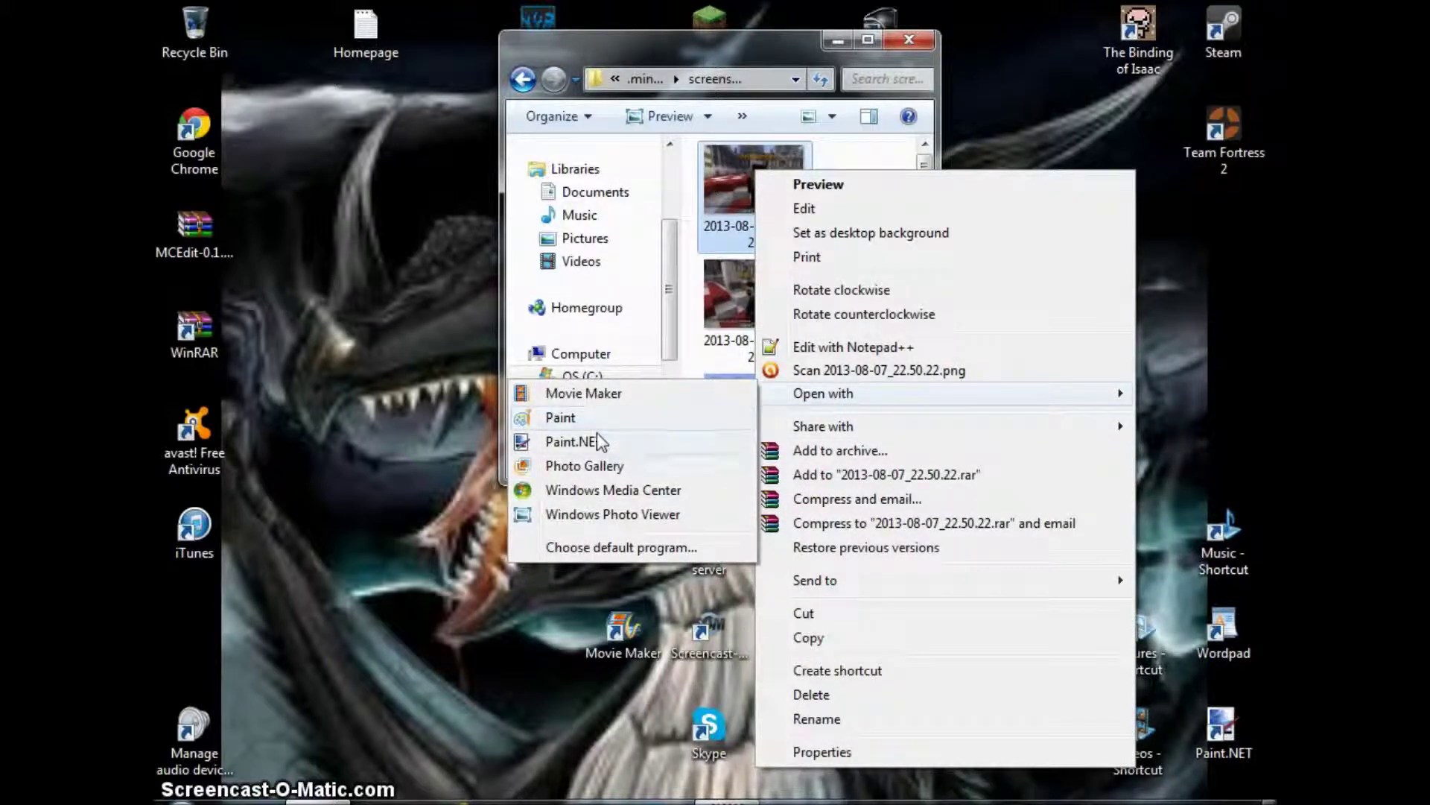
{"action": "left_click", "coordinate": [574, 442]}
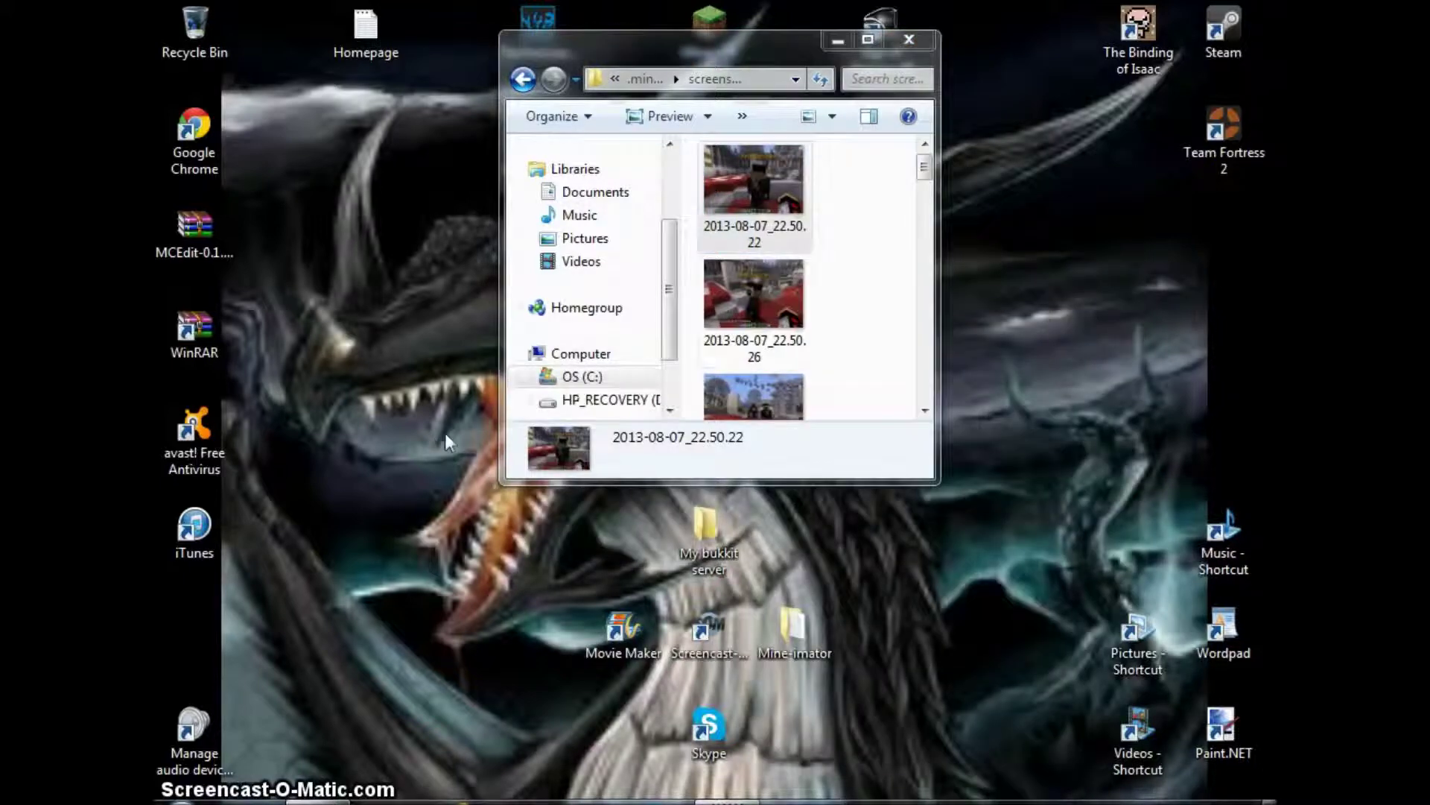
Step: Leave the screenshots folder and view the contents of the saves and mods folders, returning to .minecraft after each
{"action": "left_click", "coordinate": [769, 328]}
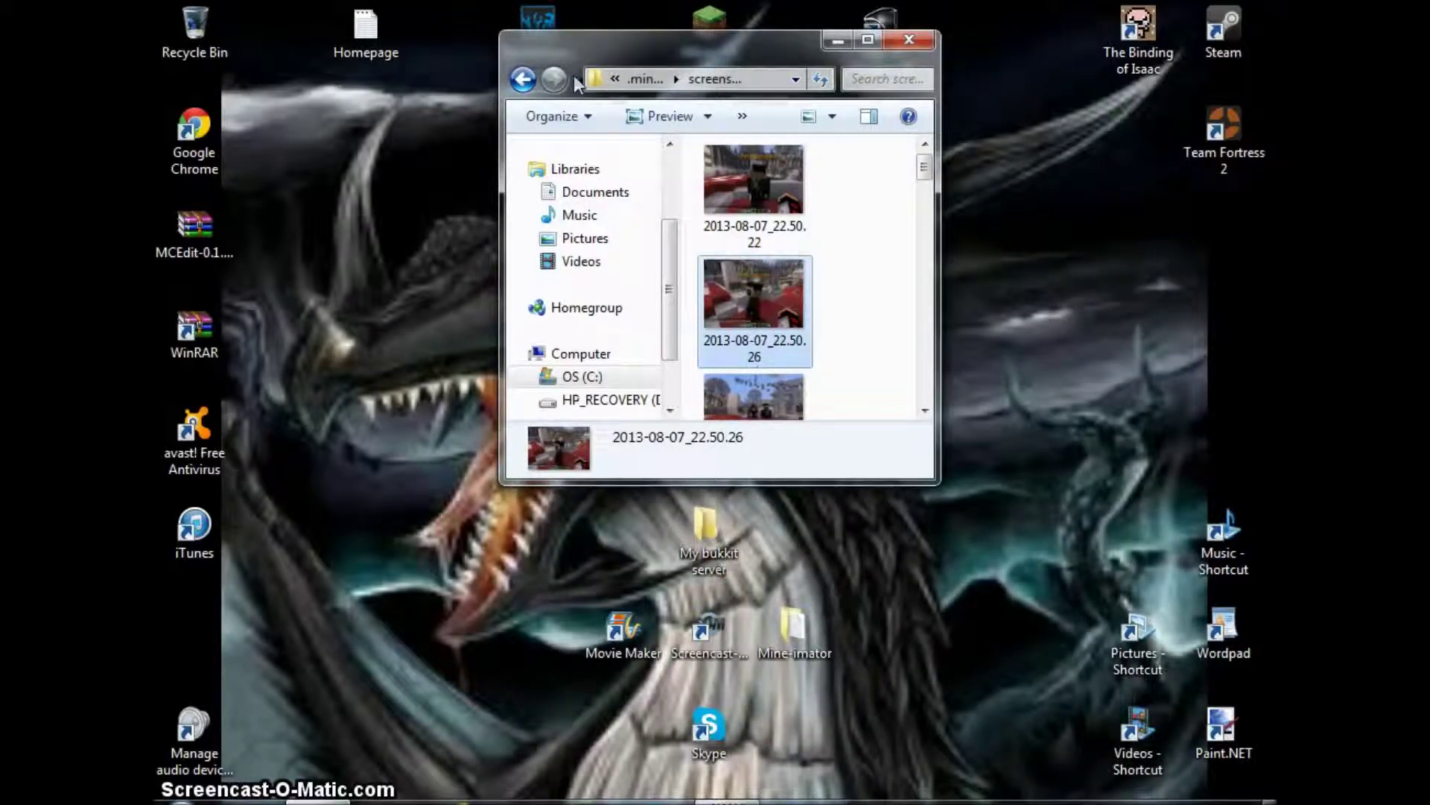
{"action": "left_click", "coordinate": [523, 80]}
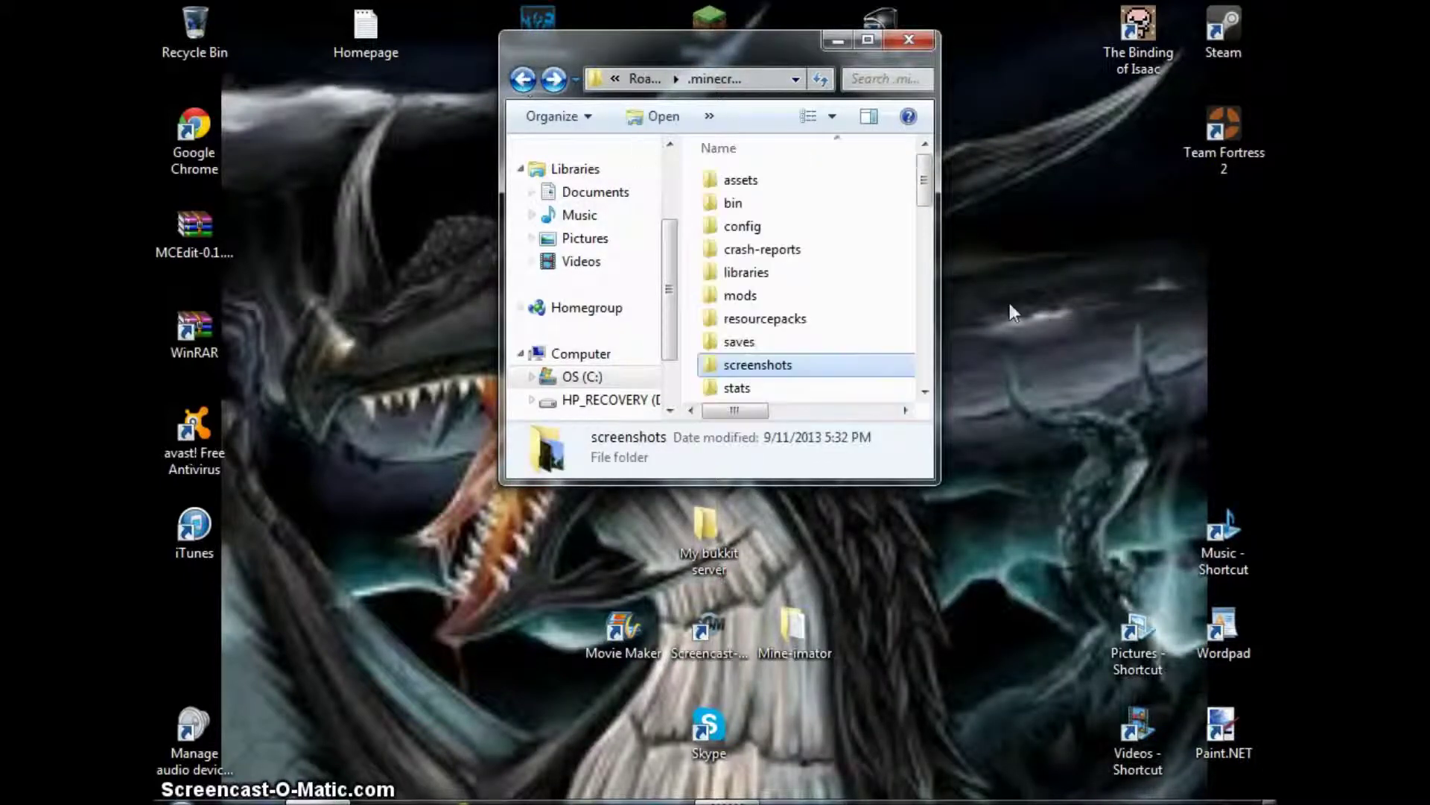
{"action": "double_click", "coordinate": [816, 343]}
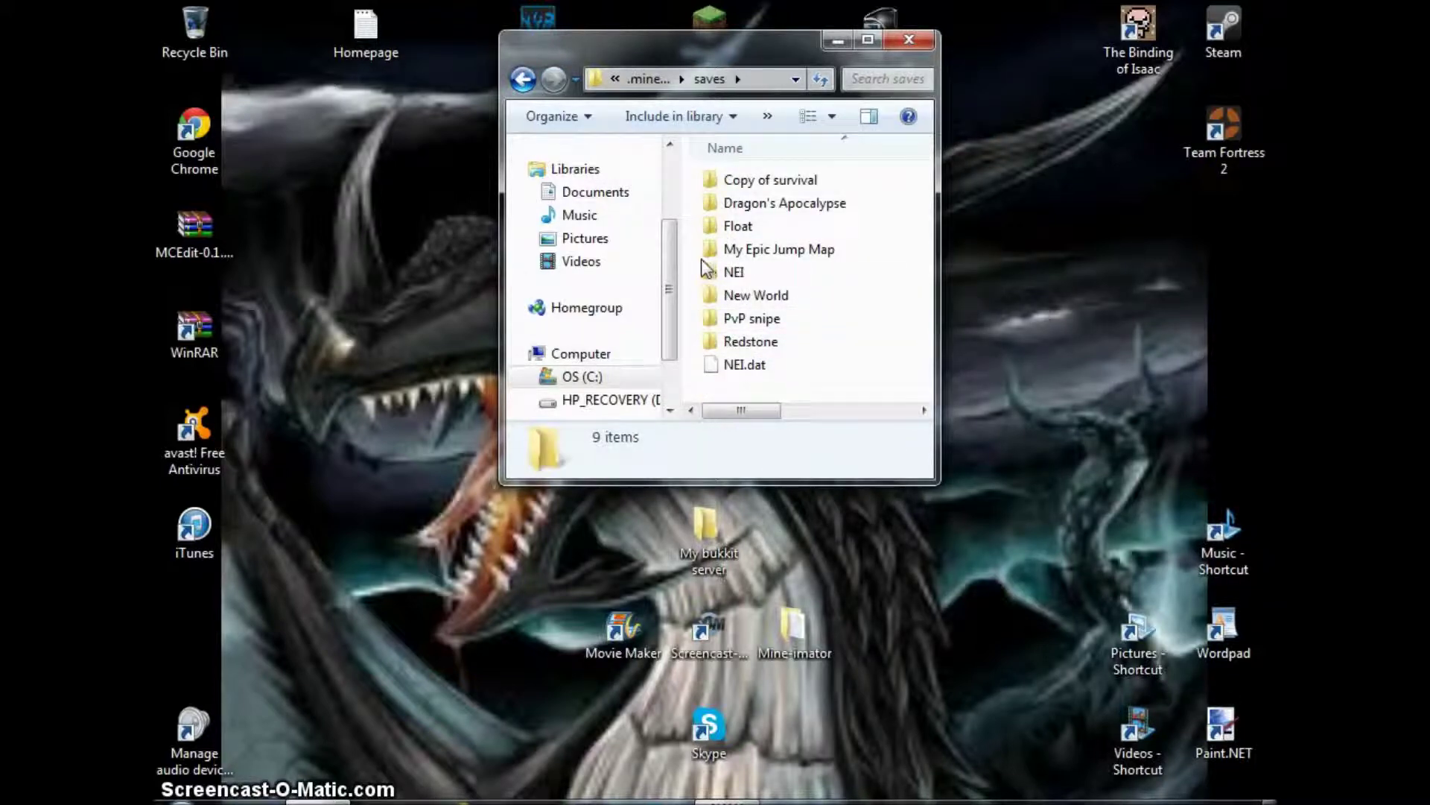
{"action": "left_click_drag", "start_coordinate": [691, 176], "coordinate": [692, 210]}
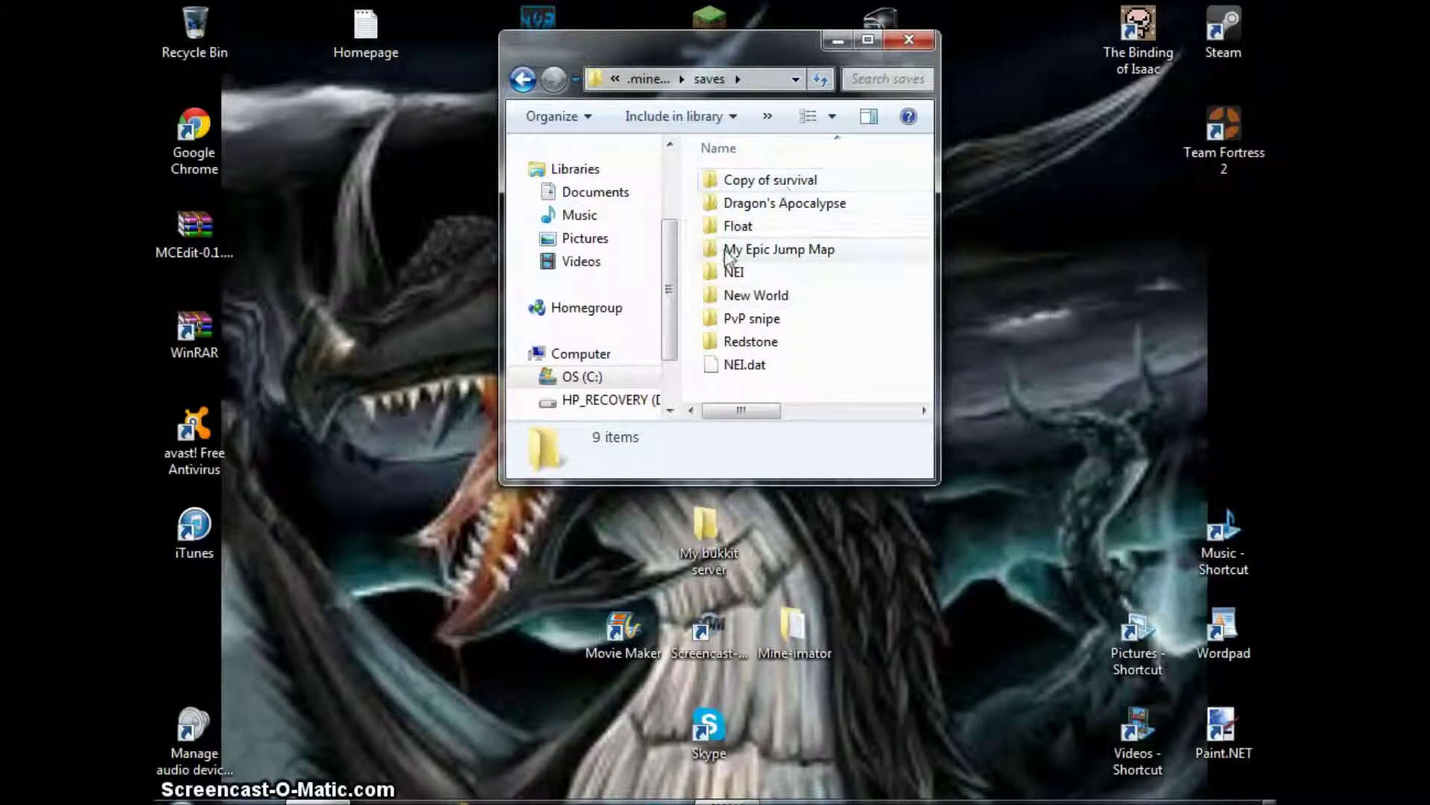
{"action": "key", "text": "BackSpace"}
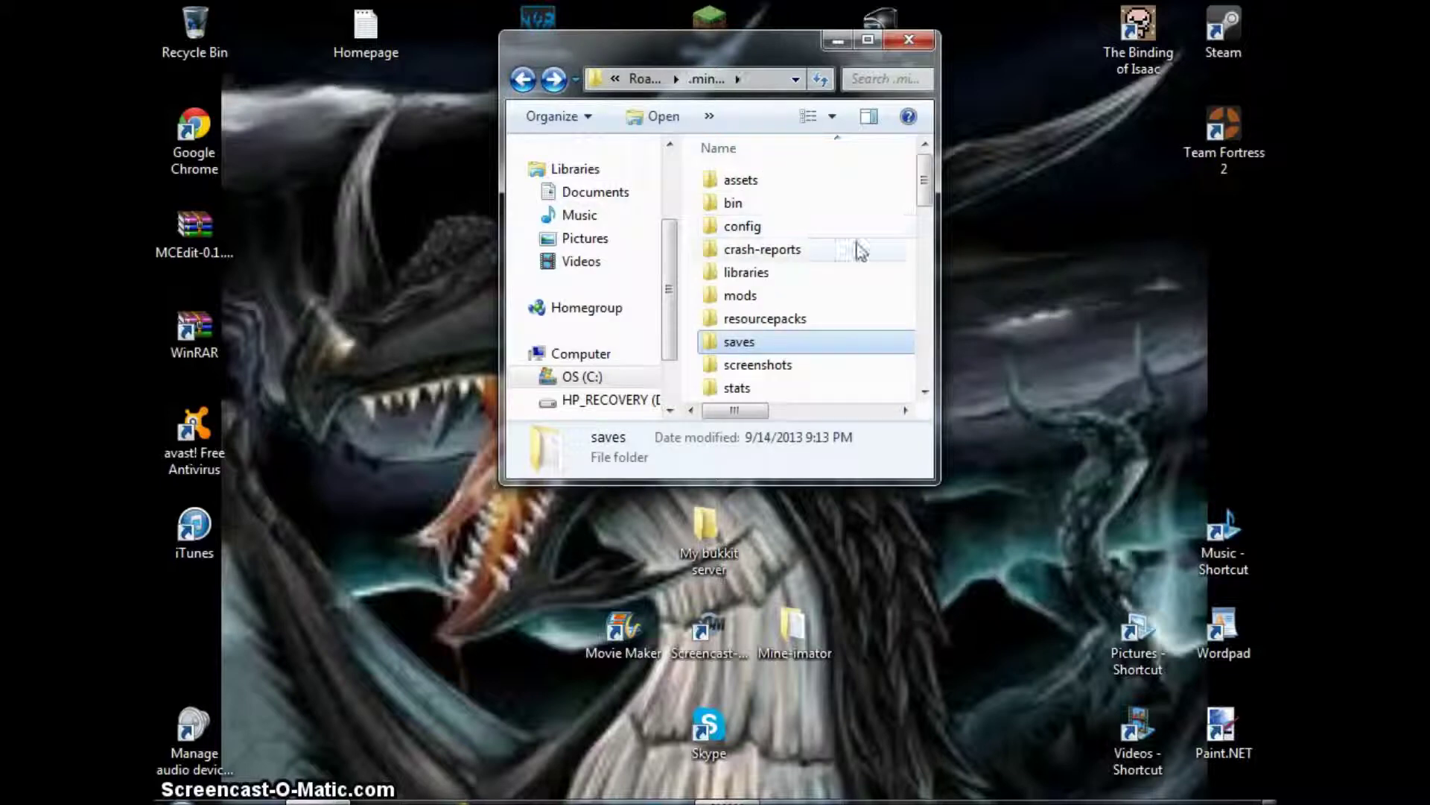
{"action": "double_click", "coordinate": [769, 304]}
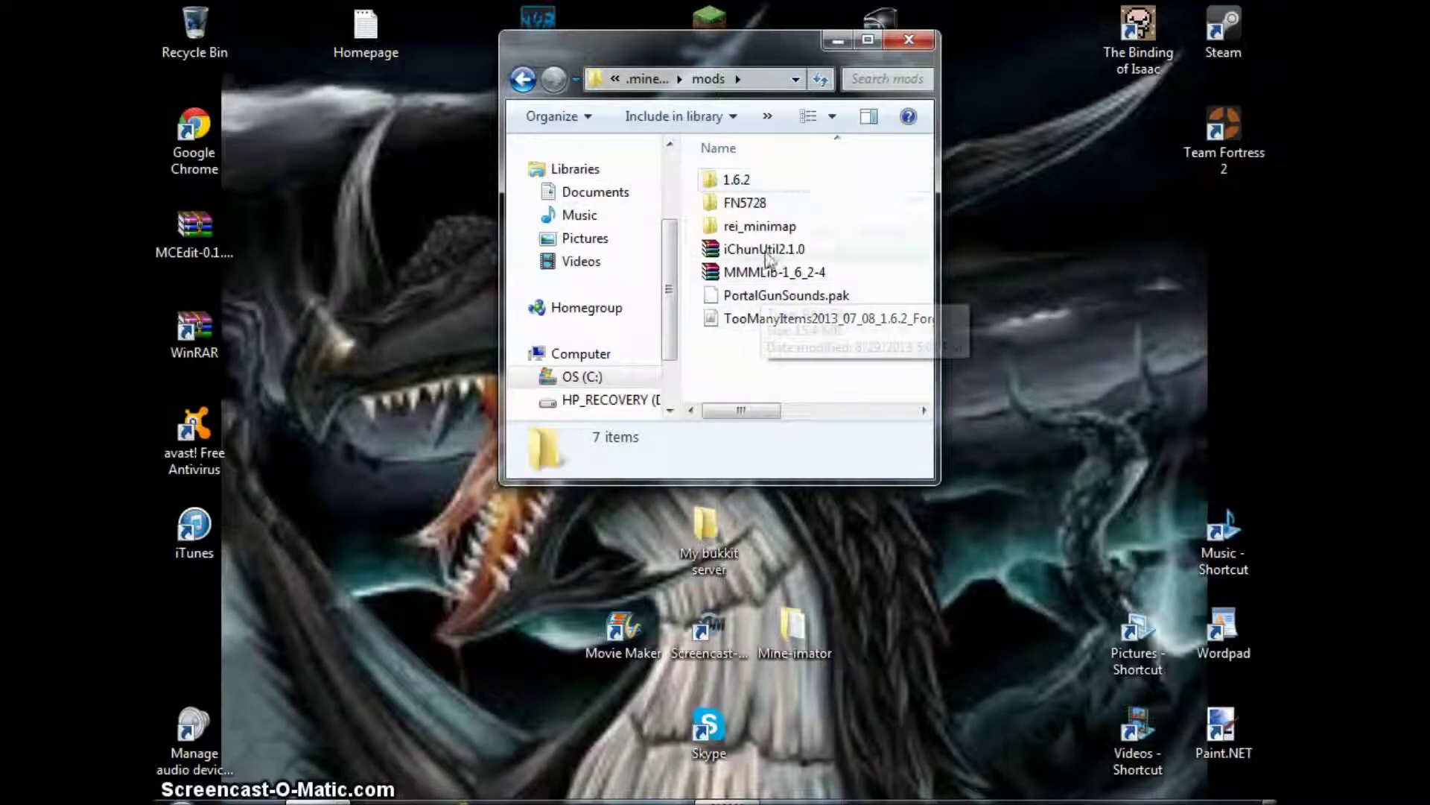
{"action": "left_click", "coordinate": [521, 84]}
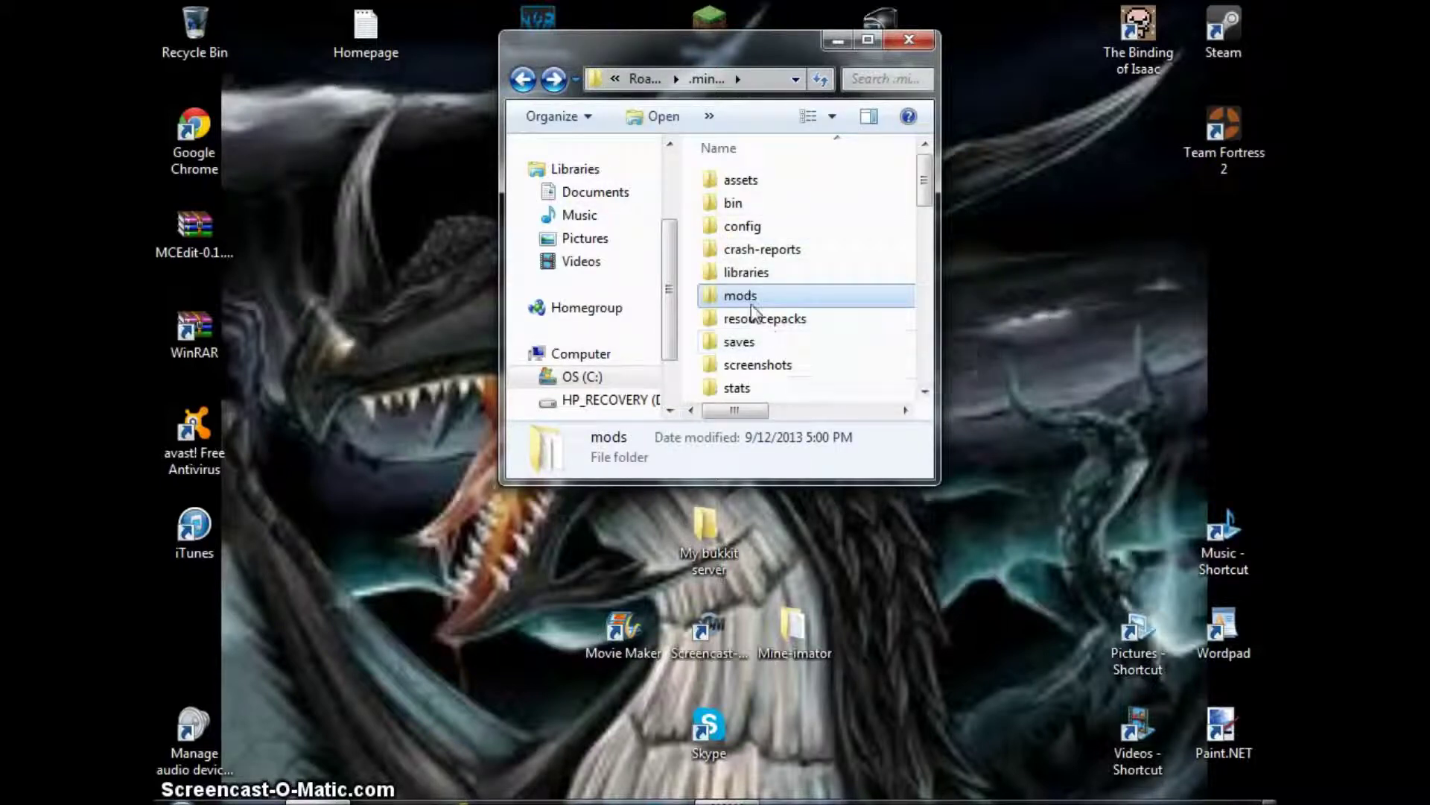
Step: Look inside the libraries folder by descending through commons-io and its subfolders, and go back to .minecraft
{"action": "double_click", "coordinate": [758, 274]}
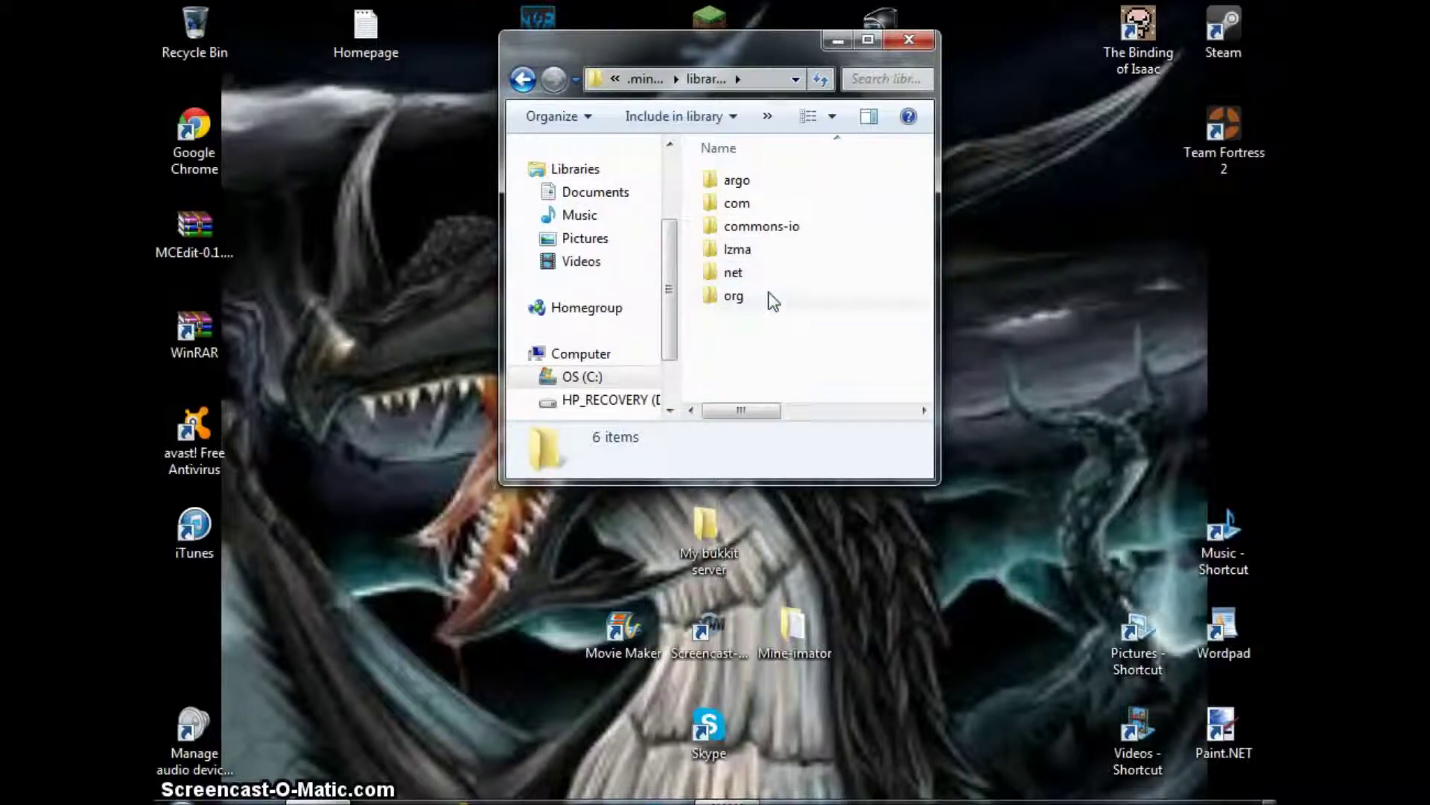
{"action": "double_click", "coordinate": [767, 228]}
{"action": "left_click", "coordinate": [767, 182]}
{"action": "double_click", "coordinate": [767, 183]}
{"action": "double_click", "coordinate": [767, 182]}
{"action": "left_click", "coordinate": [524, 78]}
{"action": "left_click", "coordinate": [526, 77]}
{"action": "left_click", "coordinate": [524, 77]}
{"action": "left_click", "coordinate": [523, 78]}
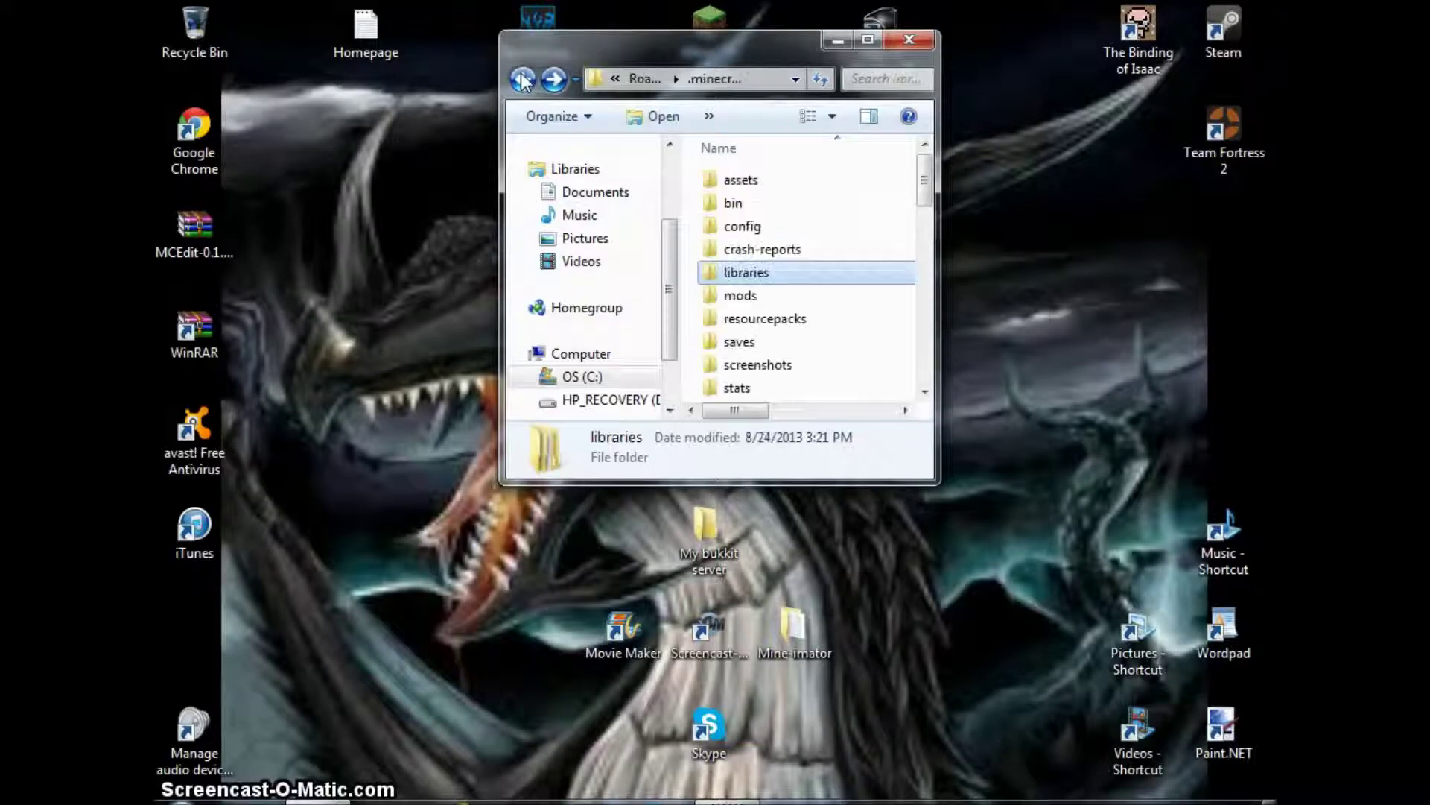
Step: Look inside the first resource pack folder in resourcepacks and return to .minecraft
{"action": "double_click", "coordinate": [767, 319]}
{"action": "double_click", "coordinate": [754, 186]}
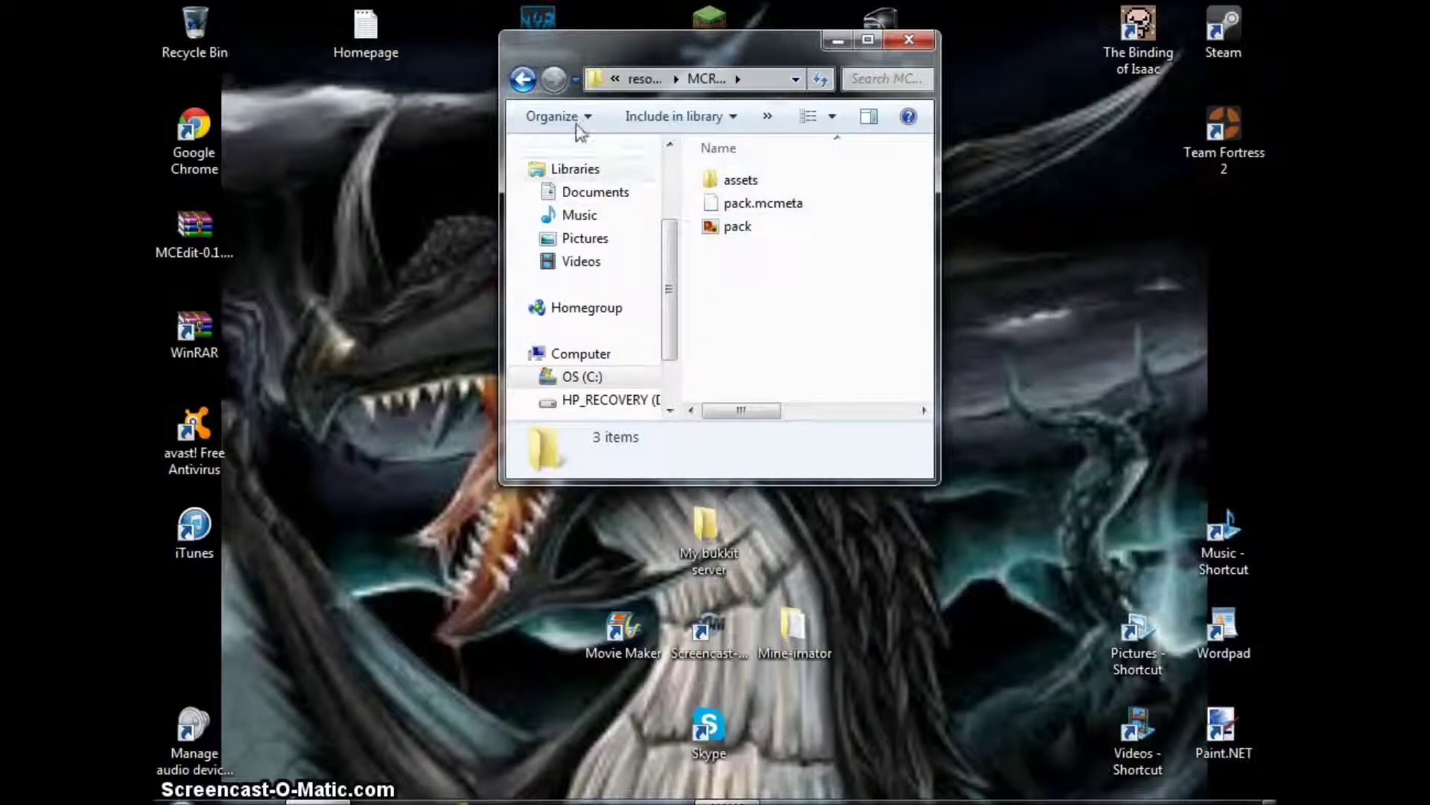
{"action": "left_click", "coordinate": [523, 79]}
{"action": "left_click", "coordinate": [523, 79]}
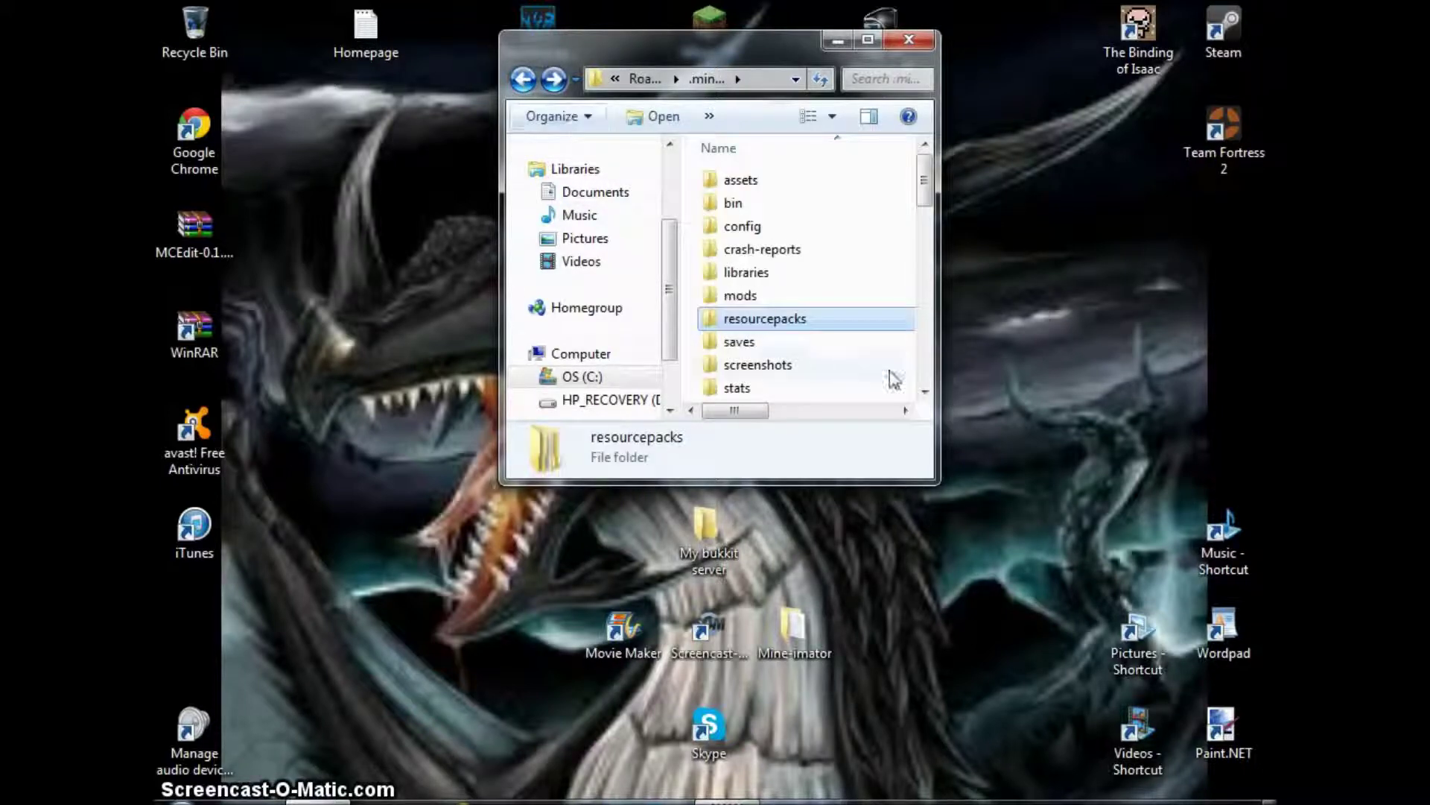
Step: Open the versions folder, examine the installed game versions including 1.6.2-Forge9.10.0.842 and Obsidian, and return to .minecraft
{"action": "scroll", "coordinate": [894, 380], "scroll_direction": "down", "scroll_amount": 1}
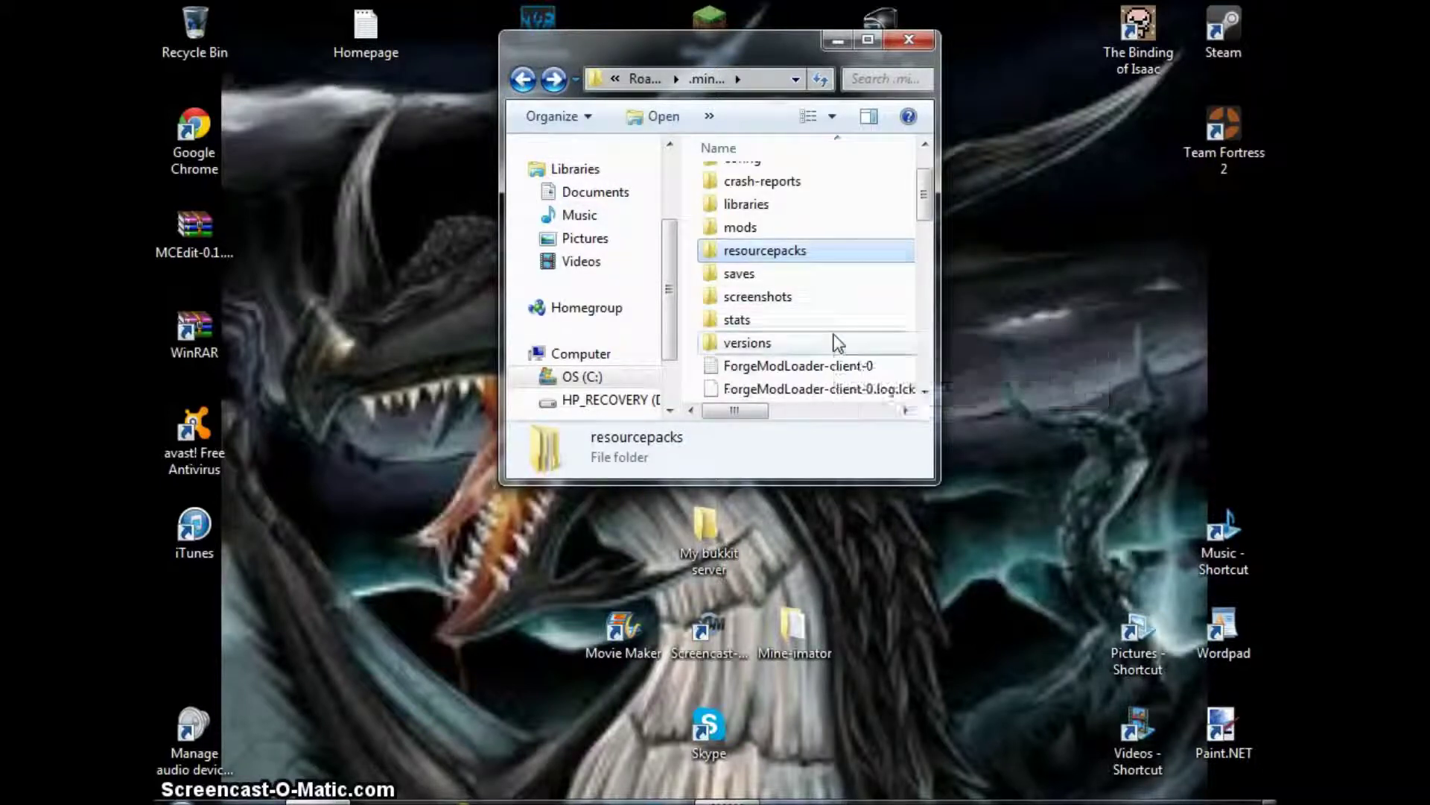
{"action": "double_click", "coordinate": [837, 343]}
{"action": "left_click_drag", "start_coordinate": [802, 300], "coordinate": [823, 127]}
{"action": "left_click", "coordinate": [820, 202]}
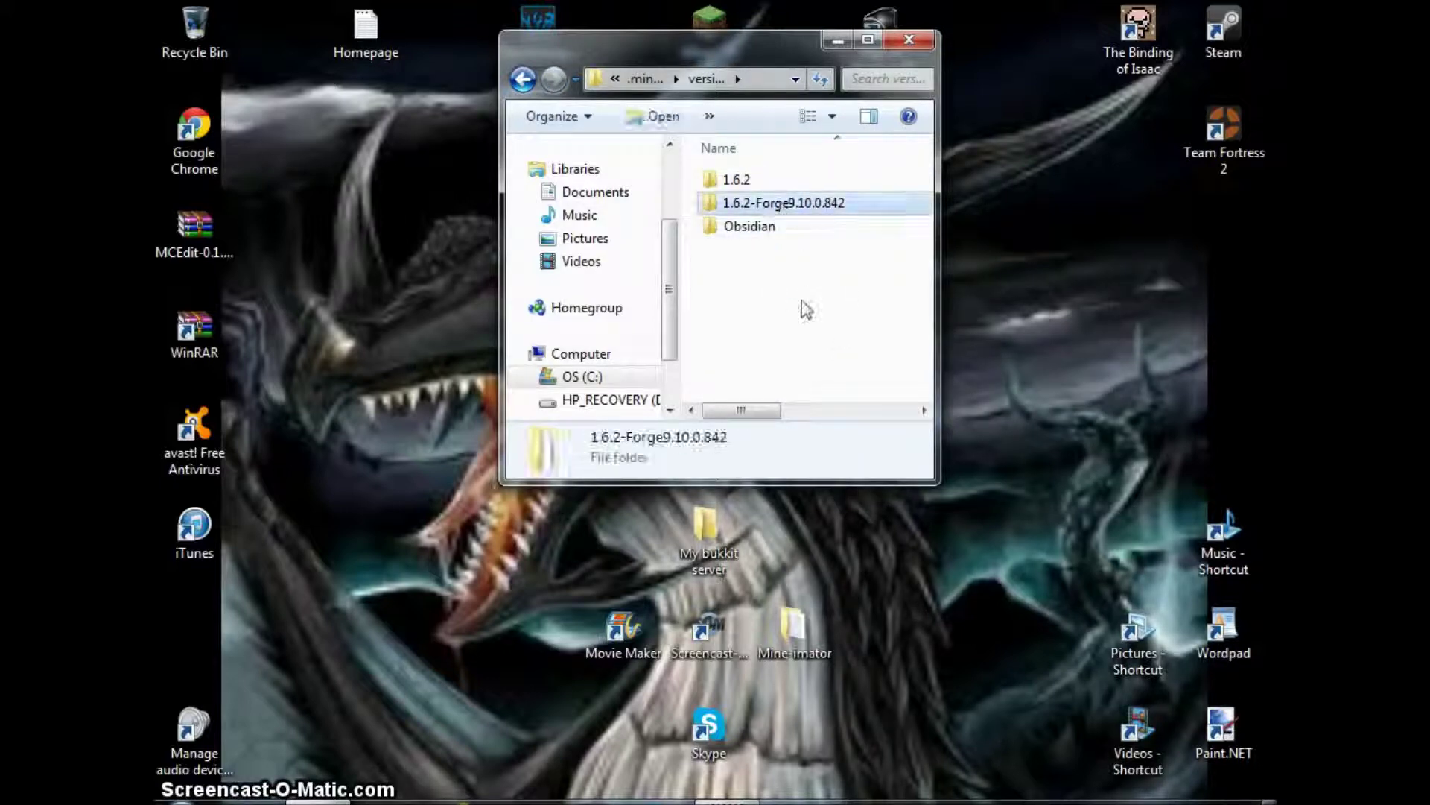
{"action": "left_click", "coordinate": [740, 228]}
{"action": "left_click_drag", "start_coordinate": [760, 306], "coordinate": [879, 320]}
{"action": "left_click_drag", "start_coordinate": [857, 295], "coordinate": [793, 376]}
{"action": "left_click", "coordinate": [541, 81]}
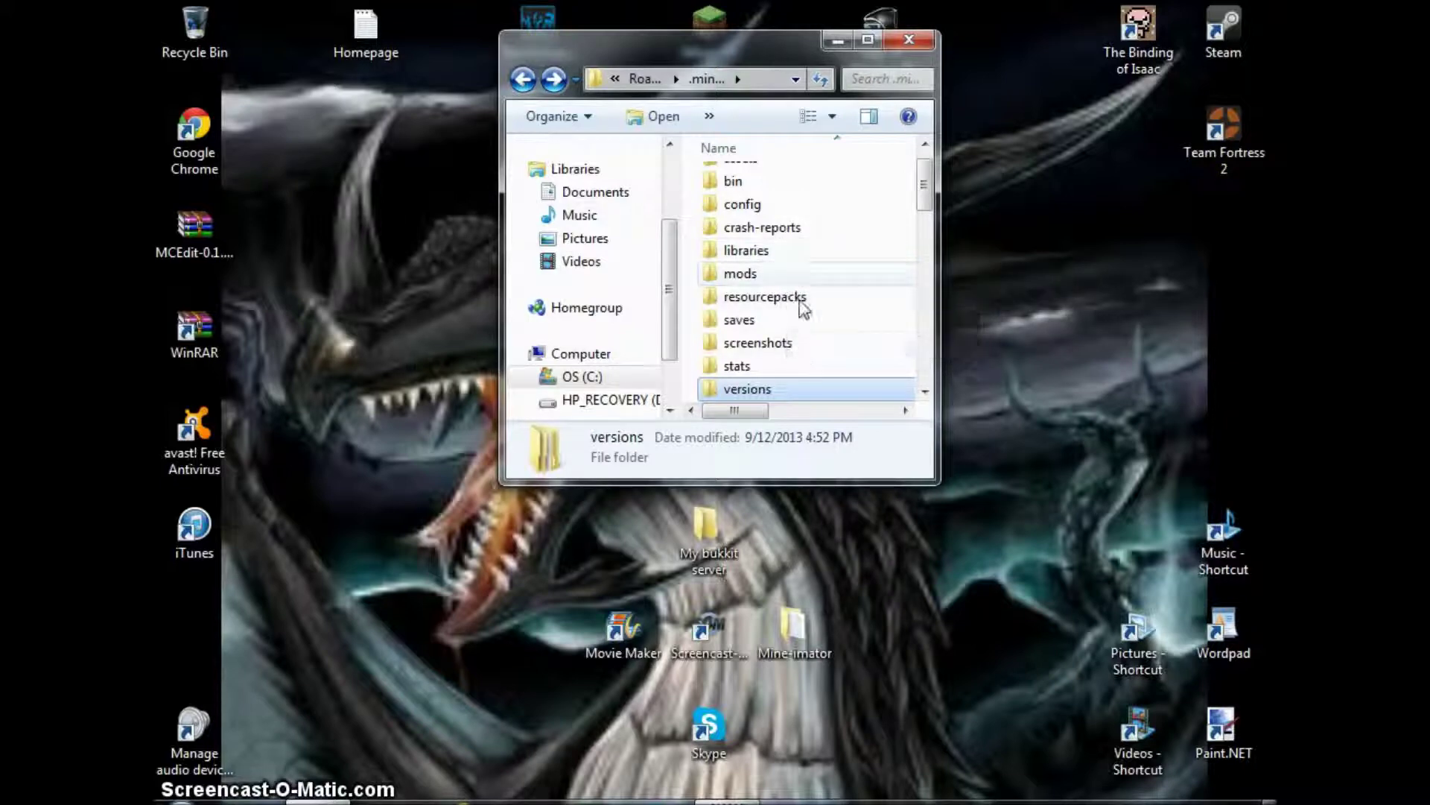
Step: View the contents of the stats and assets folders, returning to .minecraft after each
{"action": "double_click", "coordinate": [742, 365]}
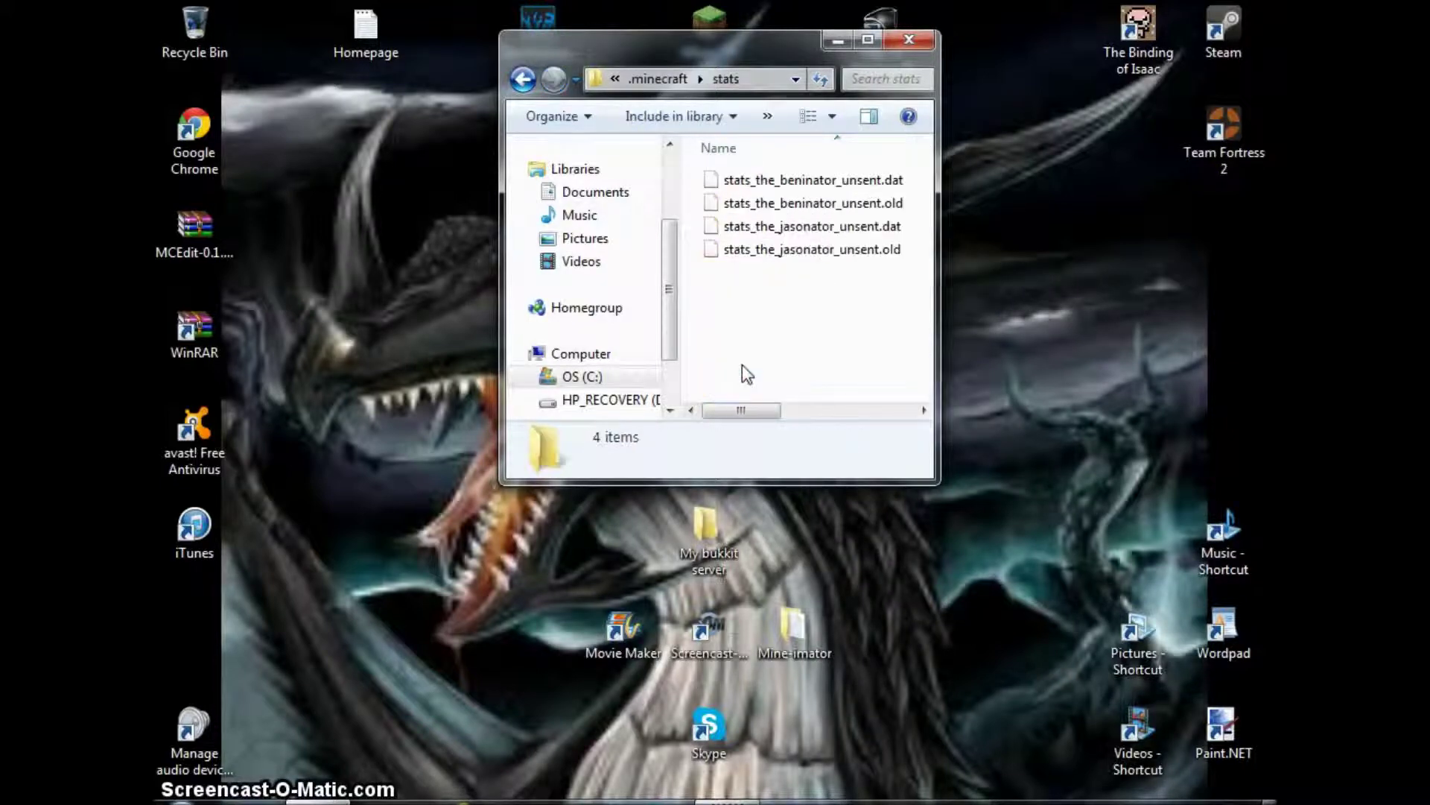
{"action": "left_click", "coordinate": [524, 79]}
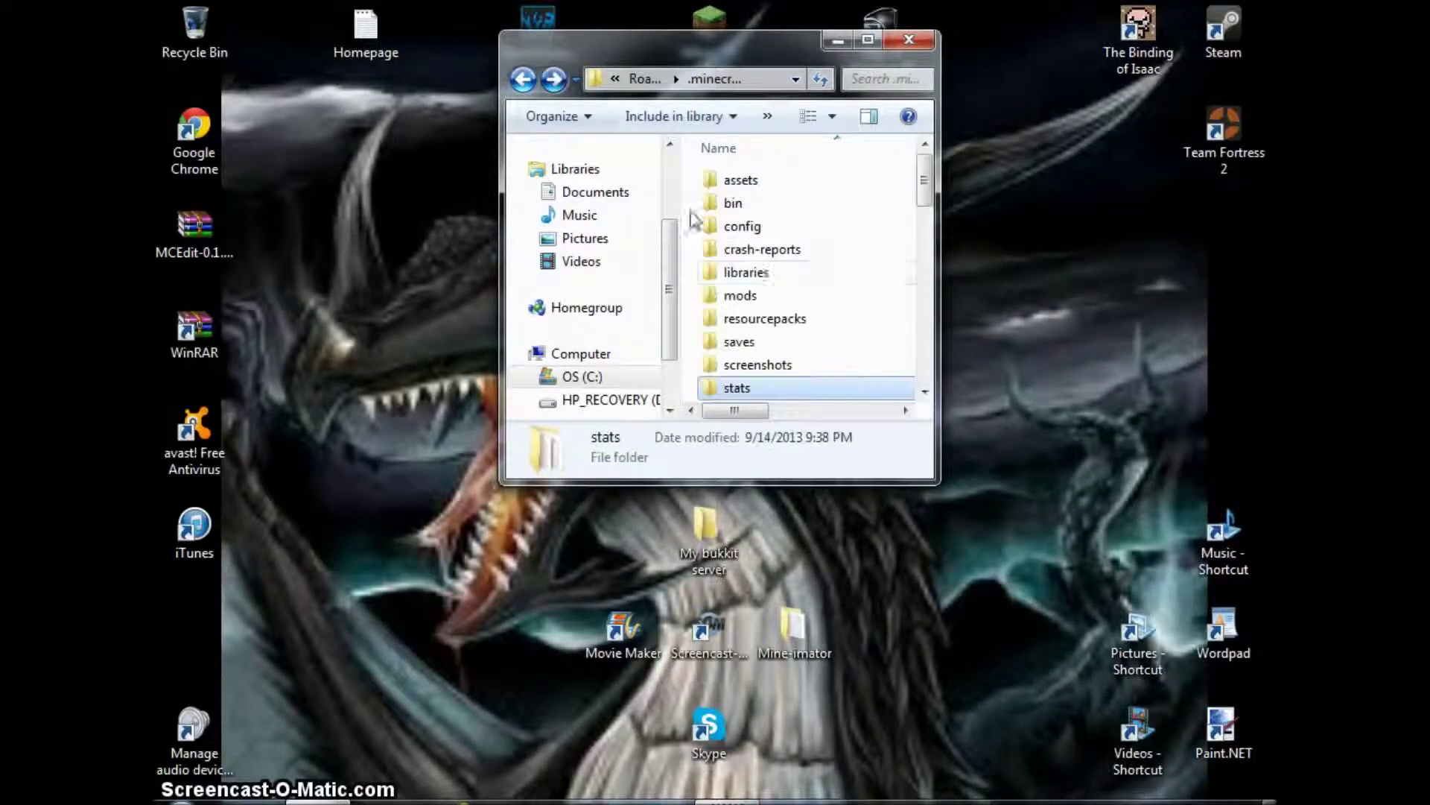
{"action": "double_click", "coordinate": [804, 187]}
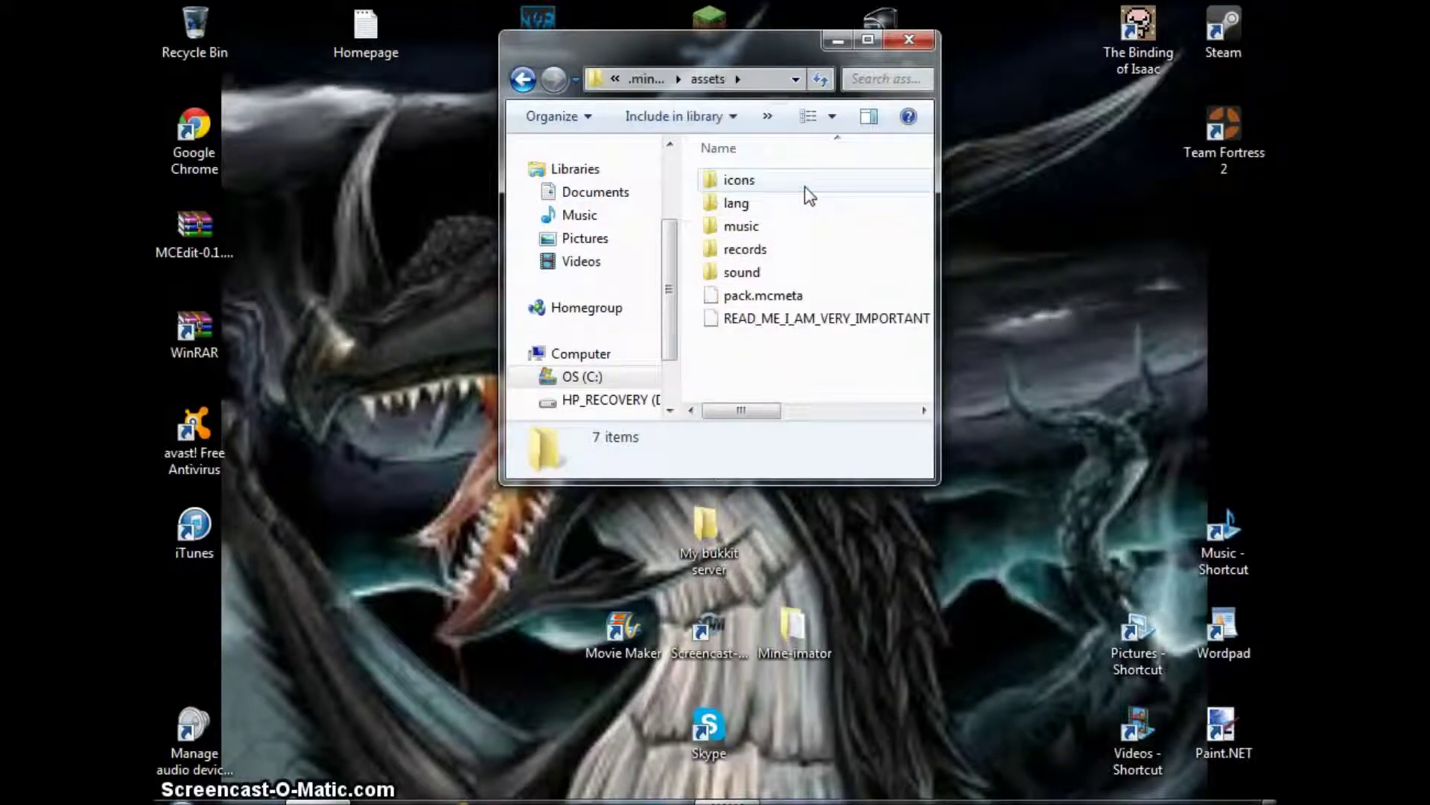
{"action": "left_click", "coordinate": [524, 79]}
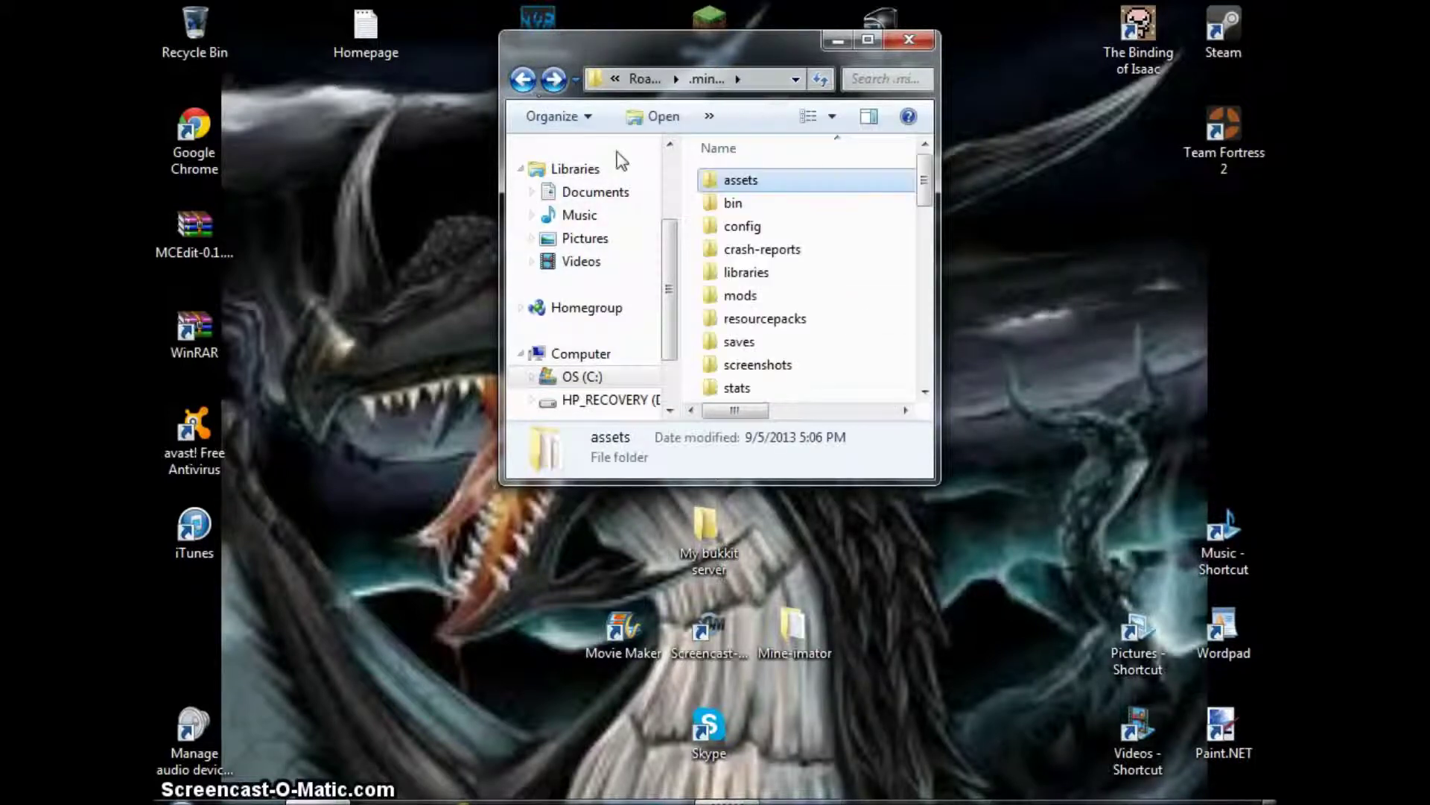
Step: View the contents of the bin folder, then return to .minecraft and look further down its file list
{"action": "left_click", "coordinate": [799, 214]}
{"action": "double_click", "coordinate": [795, 207]}
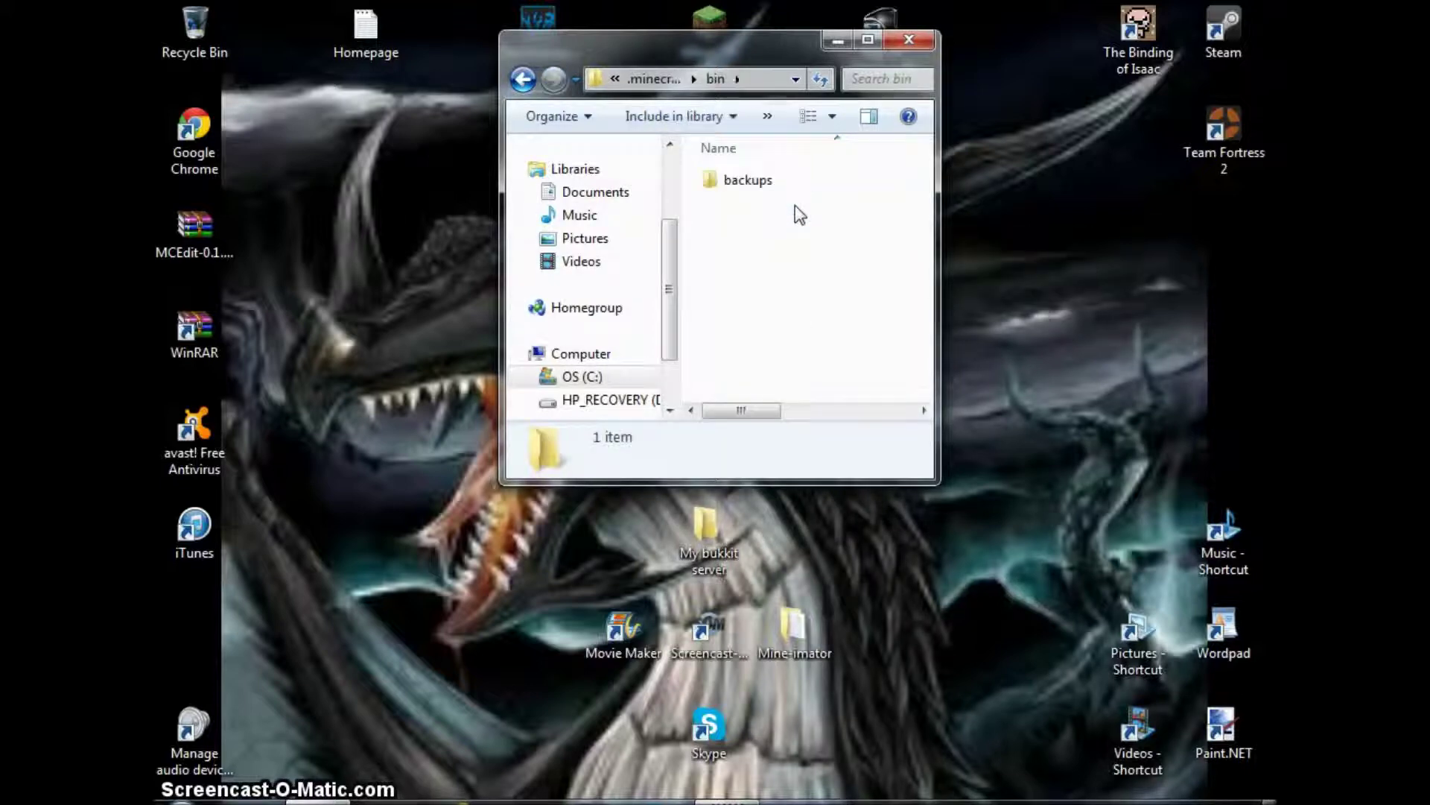
{"action": "left_click", "coordinate": [523, 79]}
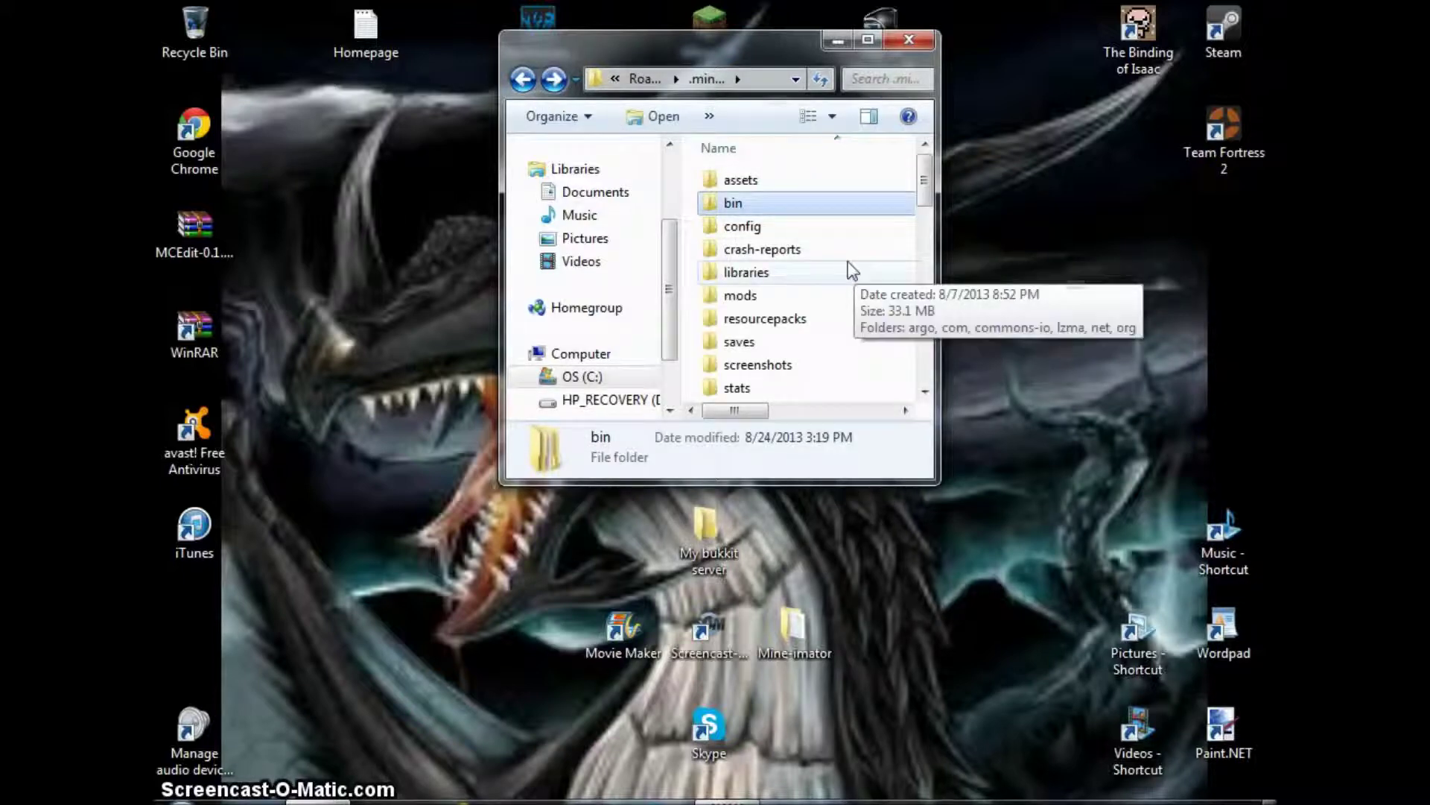
{"action": "scroll", "coordinate": [846, 273], "scroll_direction": "down", "scroll_amount": 2}
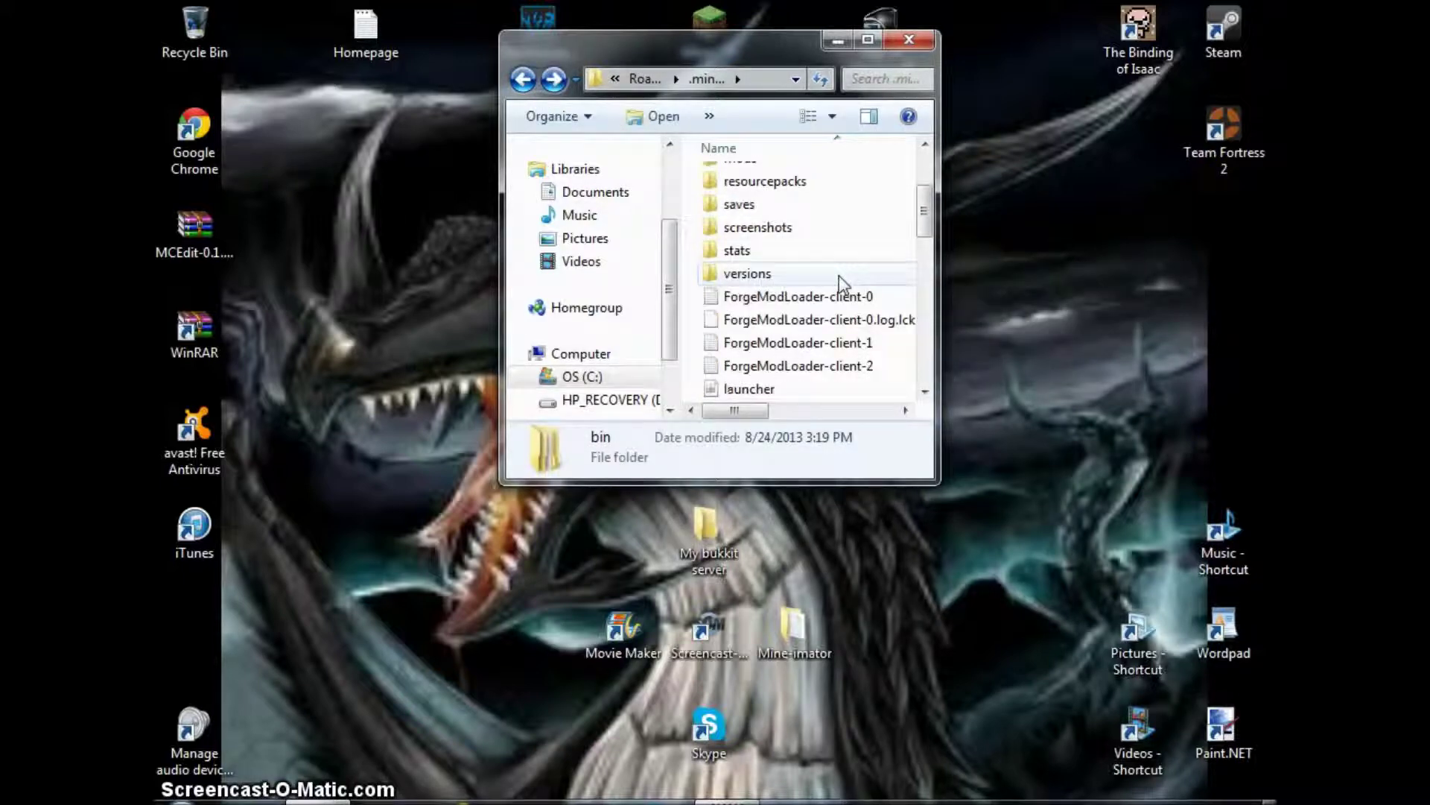
Step: Examine the contents of the .minecraft folder, from the assets subfolder down to the output-server log files
{"action": "scroll", "coordinate": [835, 280], "scroll_direction": "down", "scroll_amount": 10}
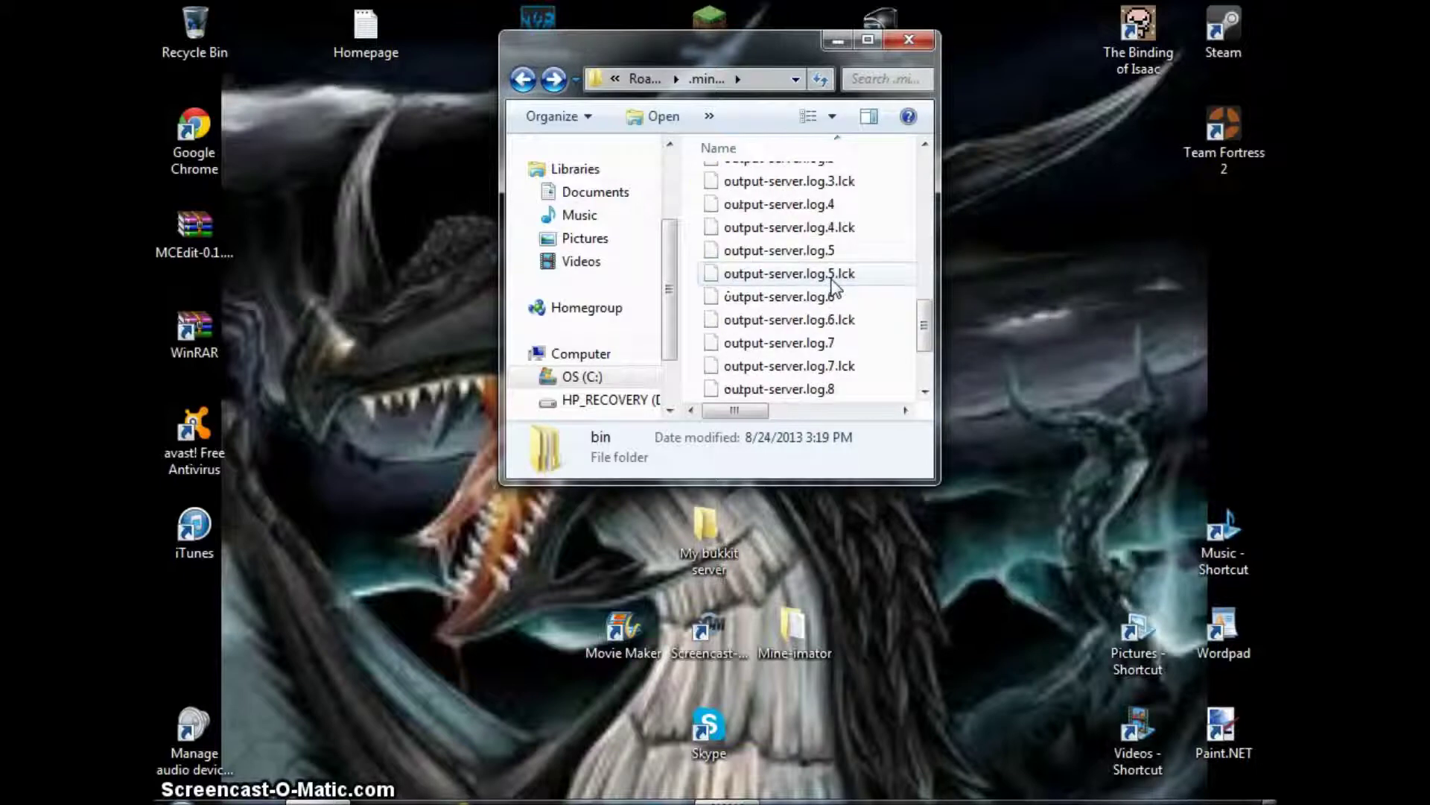
{"action": "scroll", "coordinate": [834, 287], "scroll_direction": "up", "scroll_amount": 12}
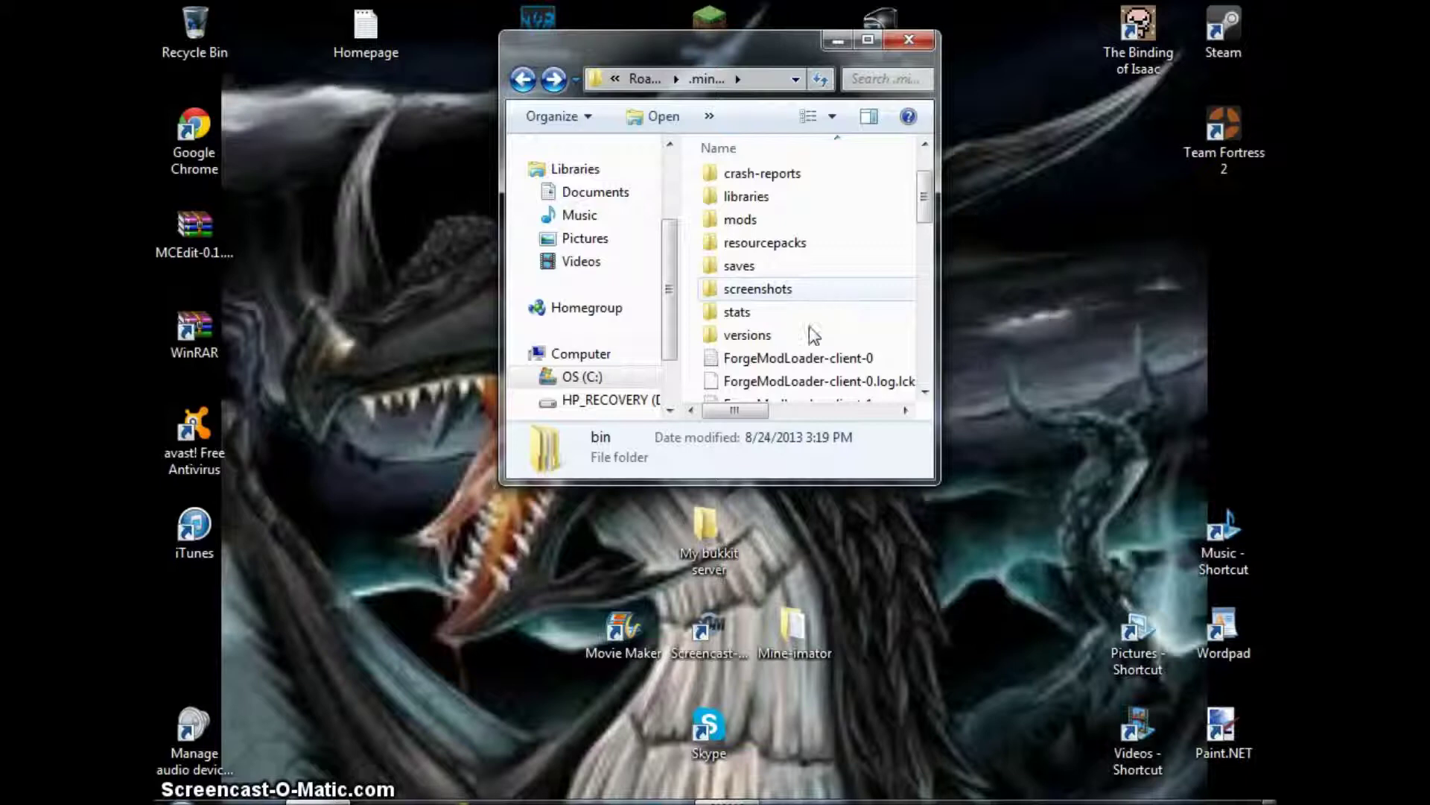
{"action": "scroll", "coordinate": [719, 343], "scroll_direction": "down", "scroll_amount": 2}
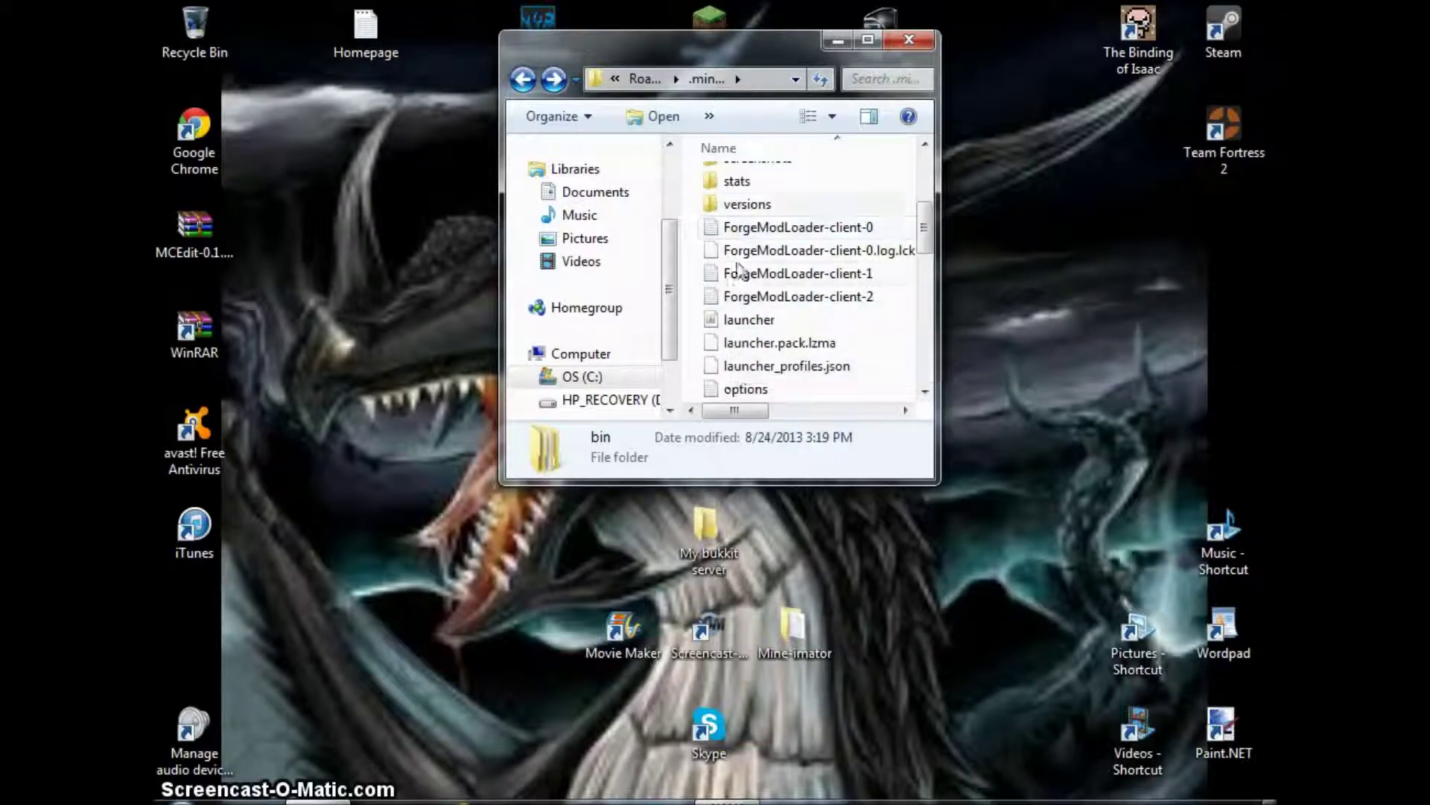
{"action": "scroll", "coordinate": [745, 275], "scroll_direction": "up", "scroll_amount": 3}
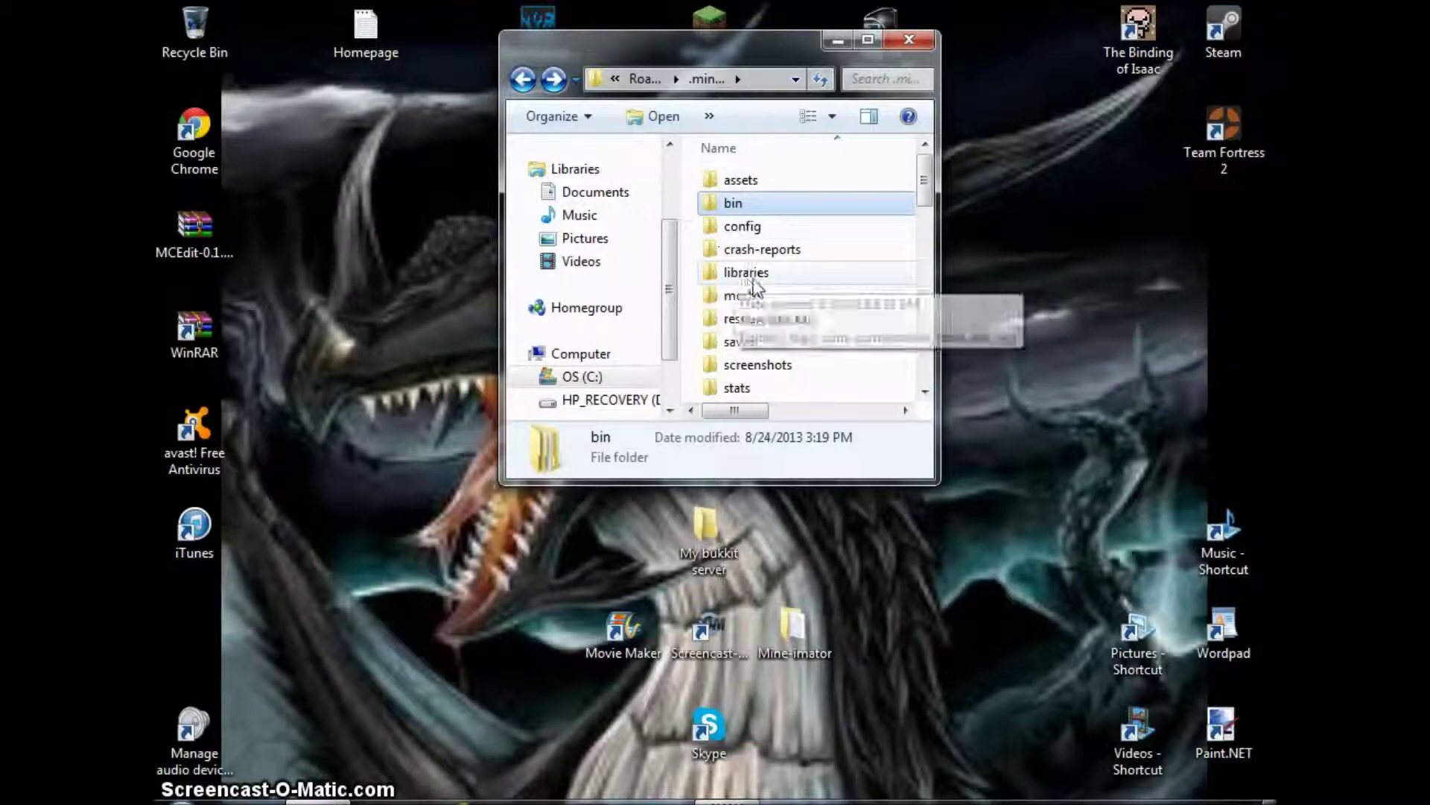
{"action": "left_click", "coordinate": [687, 332]}
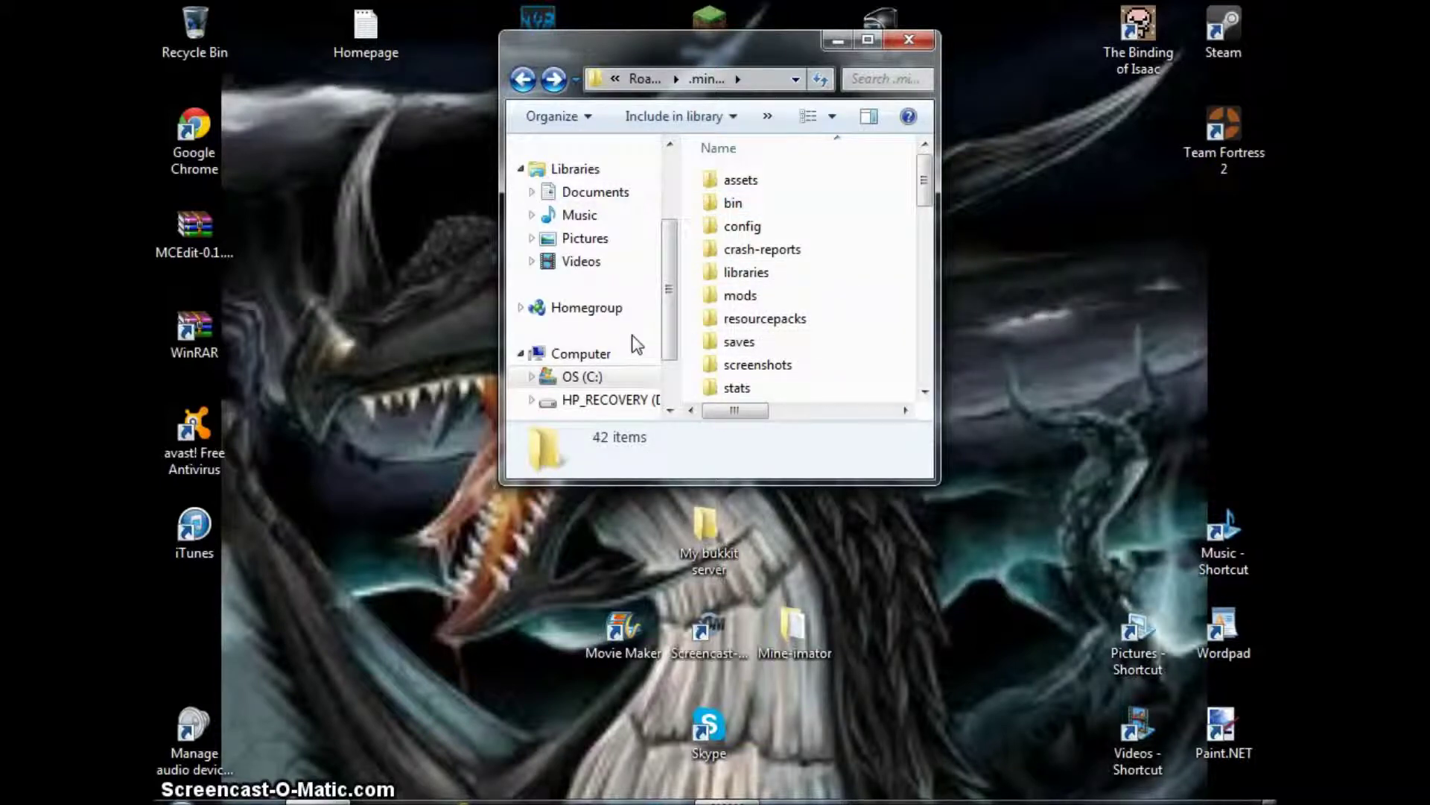
{"action": "scroll", "coordinate": [721, 267], "scroll_direction": "down", "scroll_amount": 4}
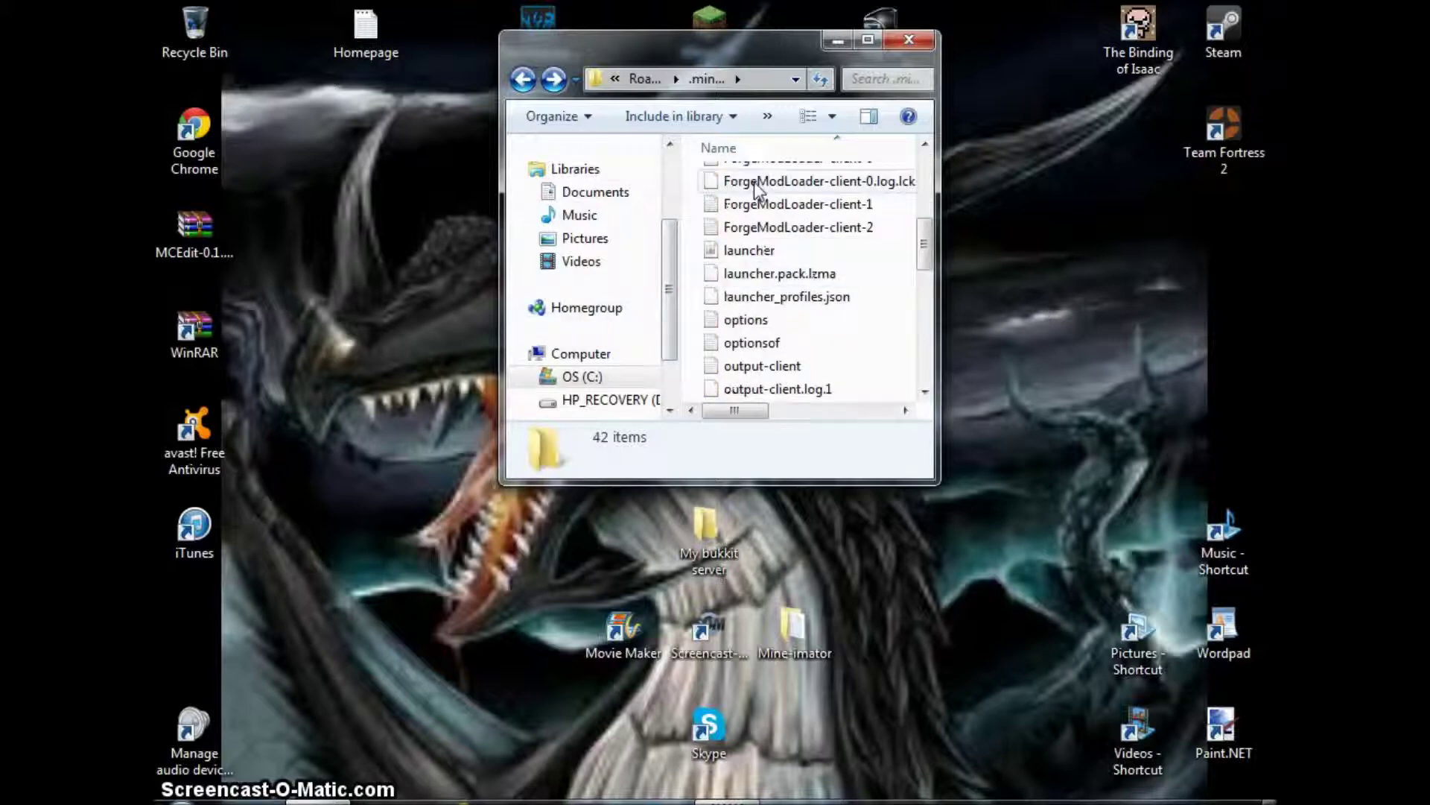
{"action": "scroll", "coordinate": [751, 211], "scroll_direction": "up", "scroll_amount": 2}
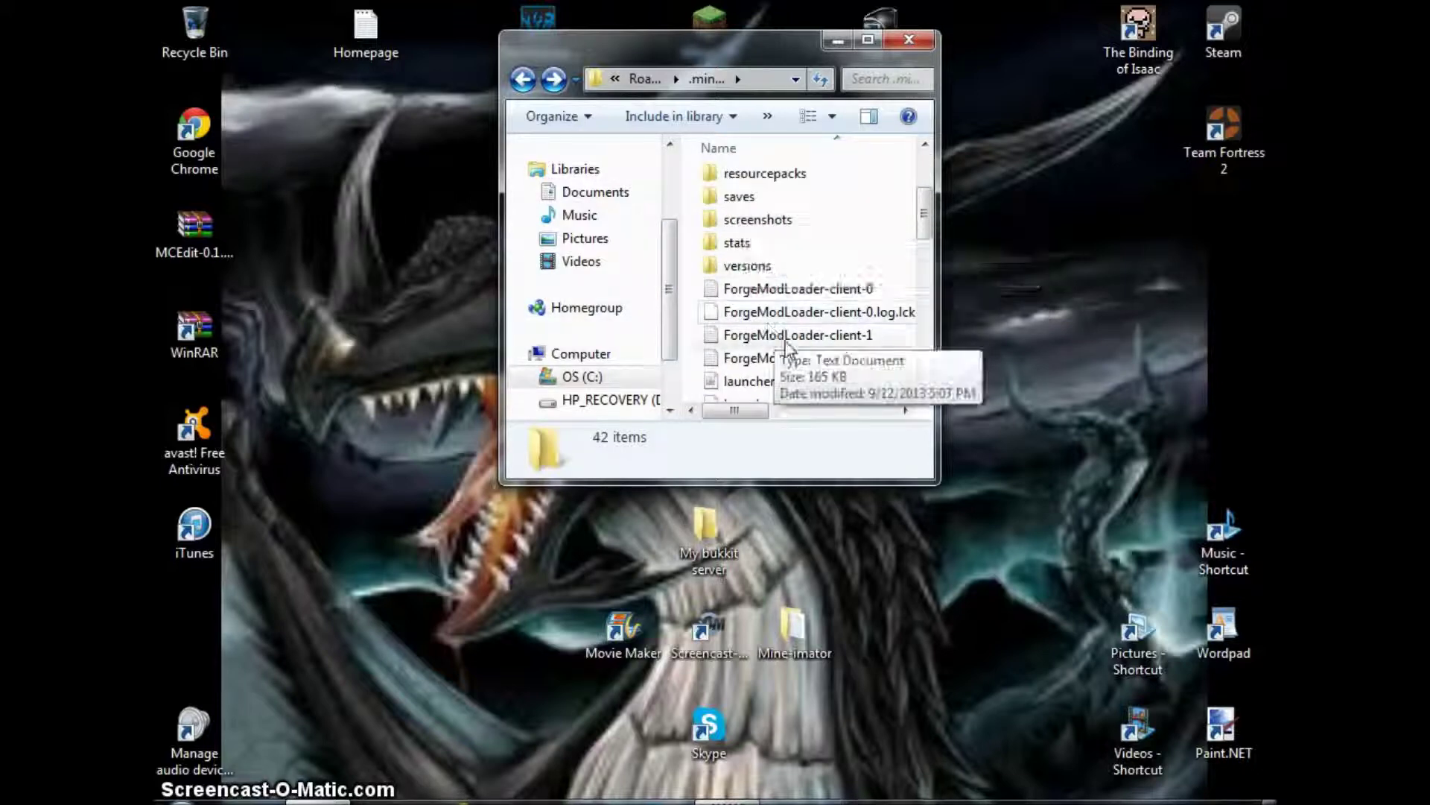
{"action": "scroll", "coordinate": [794, 350], "scroll_direction": "up", "scroll_amount": 2}
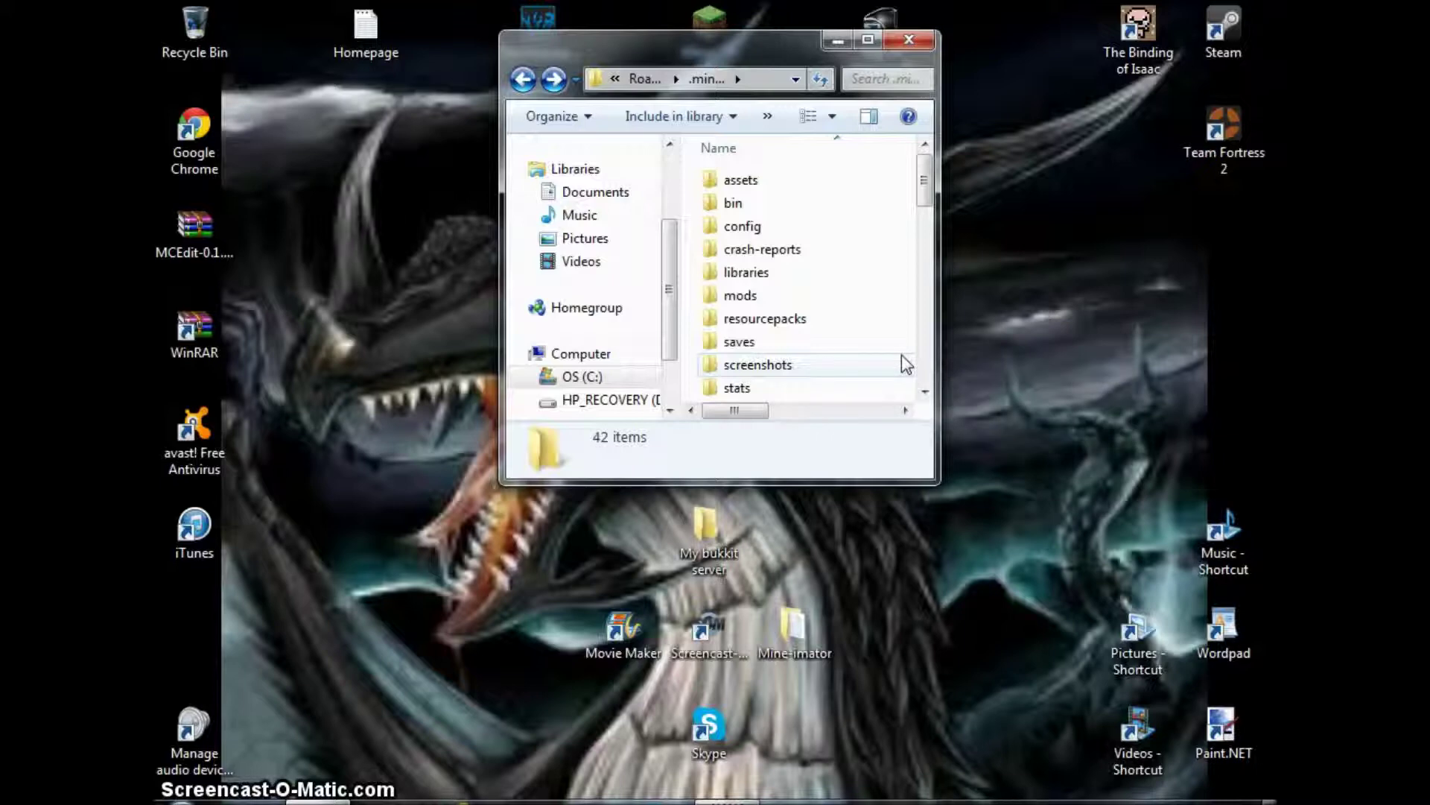
{"action": "mouse_move", "coordinate": [902, 357]}
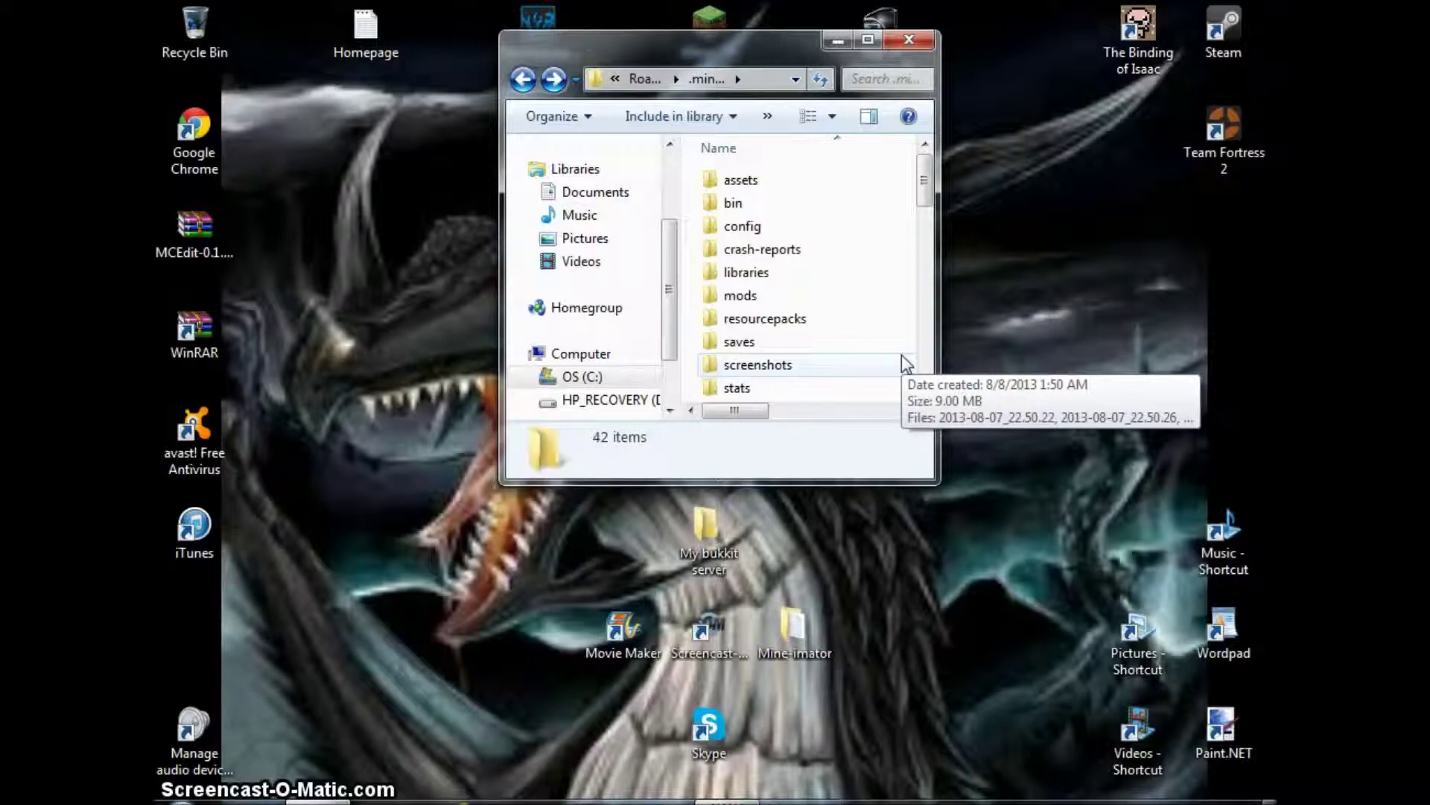
{"action": "left_click_drag", "start_coordinate": [1103, 370], "coordinate": [1185, 646]}
{"action": "mouse_move", "coordinate": [1180, 228]}
{"action": "left_mouse_down"}
{"action": "mouse_move", "coordinate": [1185, 577]}
{"action": "mouse_move", "coordinate": [1117, 500]}
{"action": "mouse_move", "coordinate": [1124, 379]}
{"action": "mouse_move", "coordinate": [1195, 321]}
{"action": "mouse_move", "coordinate": [1255, 225]}
{"action": "mouse_move", "coordinate": [1192, 213]}
{"action": "mouse_move", "coordinate": [1111, 257]}
{"action": "mouse_move", "coordinate": [1196, 353]}
{"action": "mouse_move", "coordinate": [1222, 194]}
{"action": "mouse_move", "coordinate": [1122, 238]}
{"action": "mouse_move", "coordinate": [1233, 349]}
{"action": "mouse_move", "coordinate": [1182, 384]}
{"action": "mouse_move", "coordinate": [1231, 249]}
{"action": "mouse_move", "coordinate": [1226, 264]}
{"action": "mouse_move", "coordinate": [1055, 199]}
{"action": "mouse_move", "coordinate": [1183, 355]}
{"action": "mouse_move", "coordinate": [1219, 347]}
{"action": "mouse_move", "coordinate": [1062, 206]}
{"action": "mouse_move", "coordinate": [1175, 230]}
{"action": "left_mouse_up"}
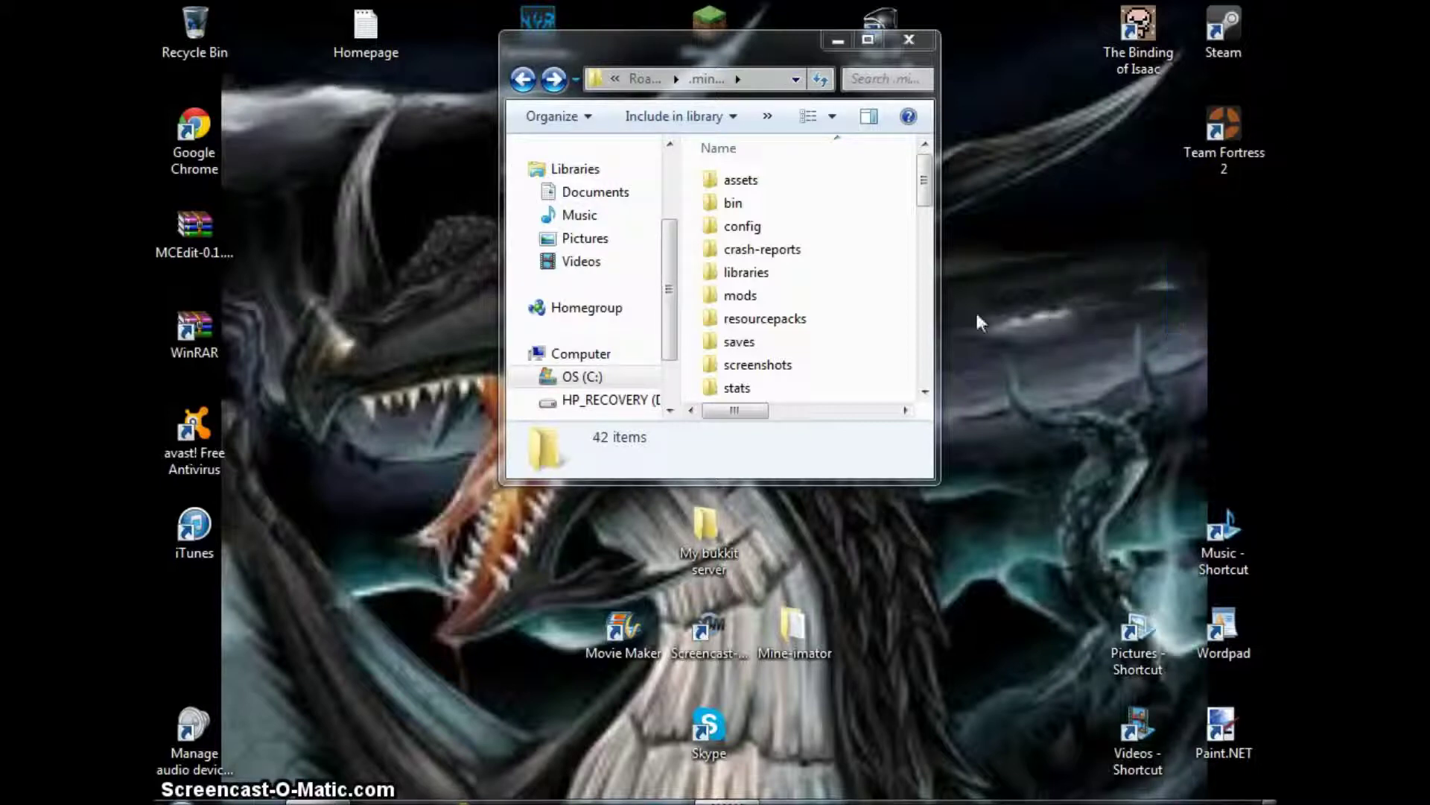
{"action": "left_click_drag", "start_coordinate": [923, 182], "coordinate": [929, 145]}
{"action": "left_click_drag", "start_coordinate": [1076, 271], "coordinate": [394, 290]}
{"action": "left_click_drag", "start_coordinate": [476, 179], "coordinate": [351, 373]}
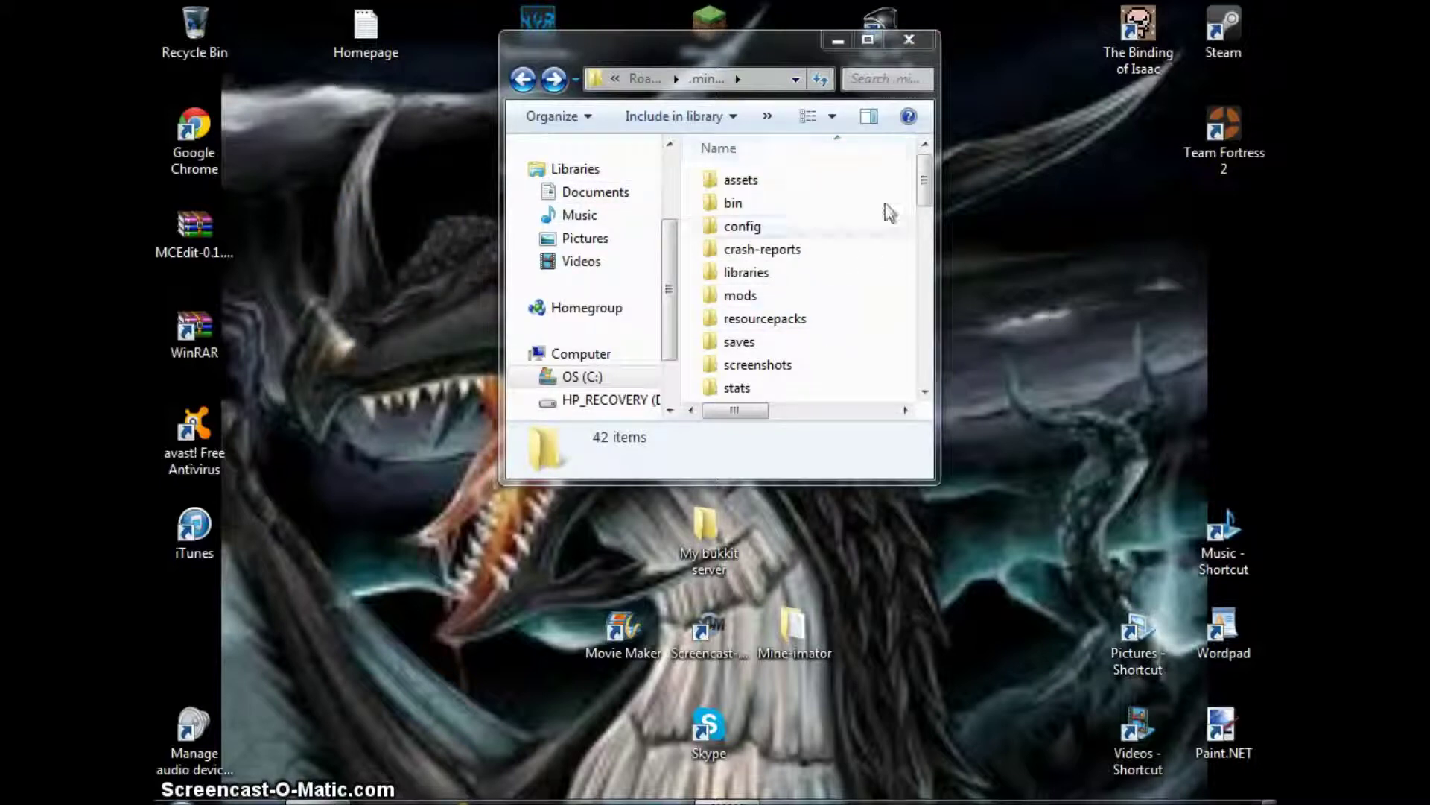
Step: Look through the .minecraft file list down to TooManyItems and back up, and close the folder window
{"action": "mouse_move", "coordinate": [925, 188]}
{"action": "left_mouse_down"}
{"action": "mouse_move", "coordinate": [925, 280]}
{"action": "mouse_move", "coordinate": [924, 186]}
{"action": "mouse_move", "coordinate": [921, 213]}
{"action": "mouse_move", "coordinate": [918, 198]}
{"action": "left_mouse_up"}
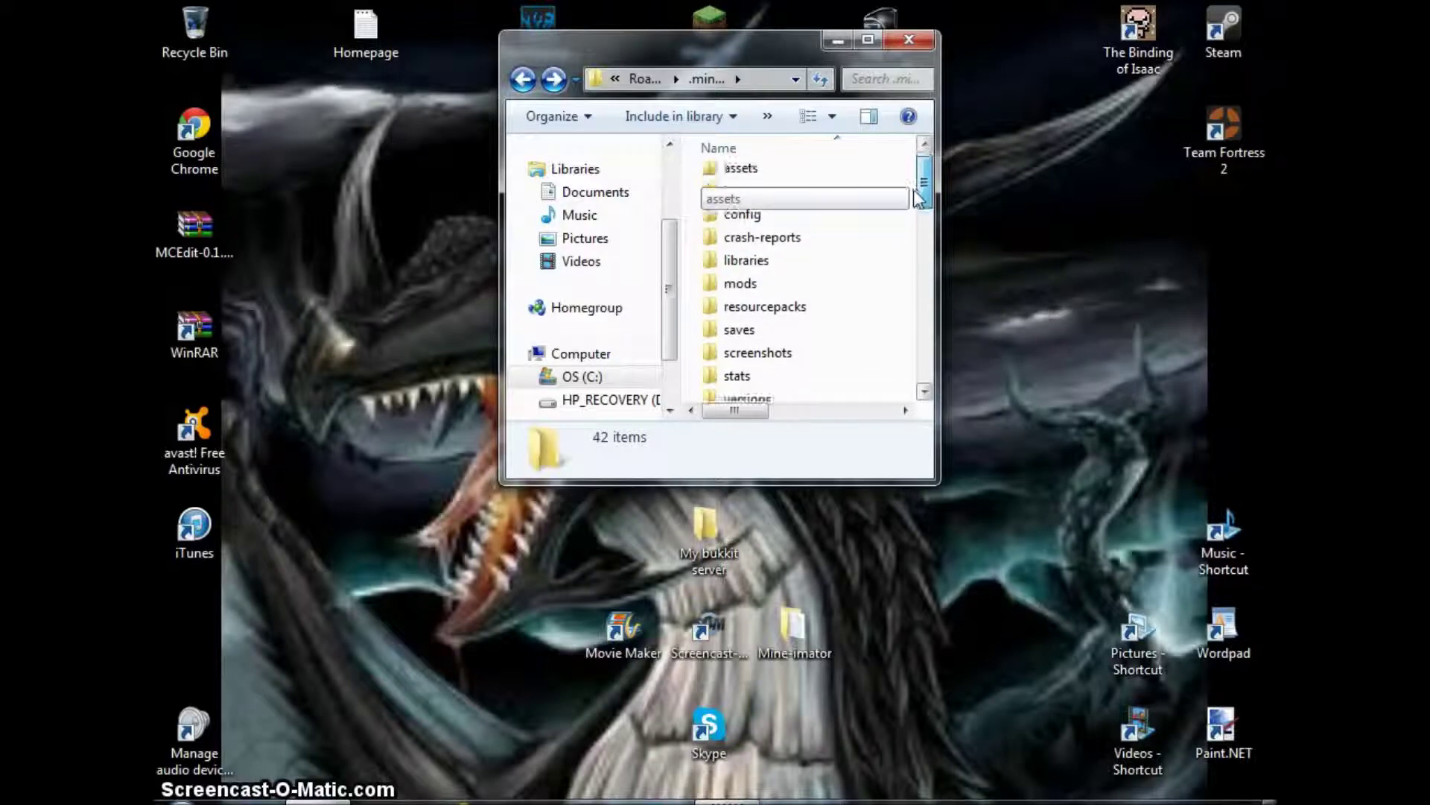
{"action": "scroll", "coordinate": [809, 281], "scroll_direction": "down", "scroll_amount": 1}
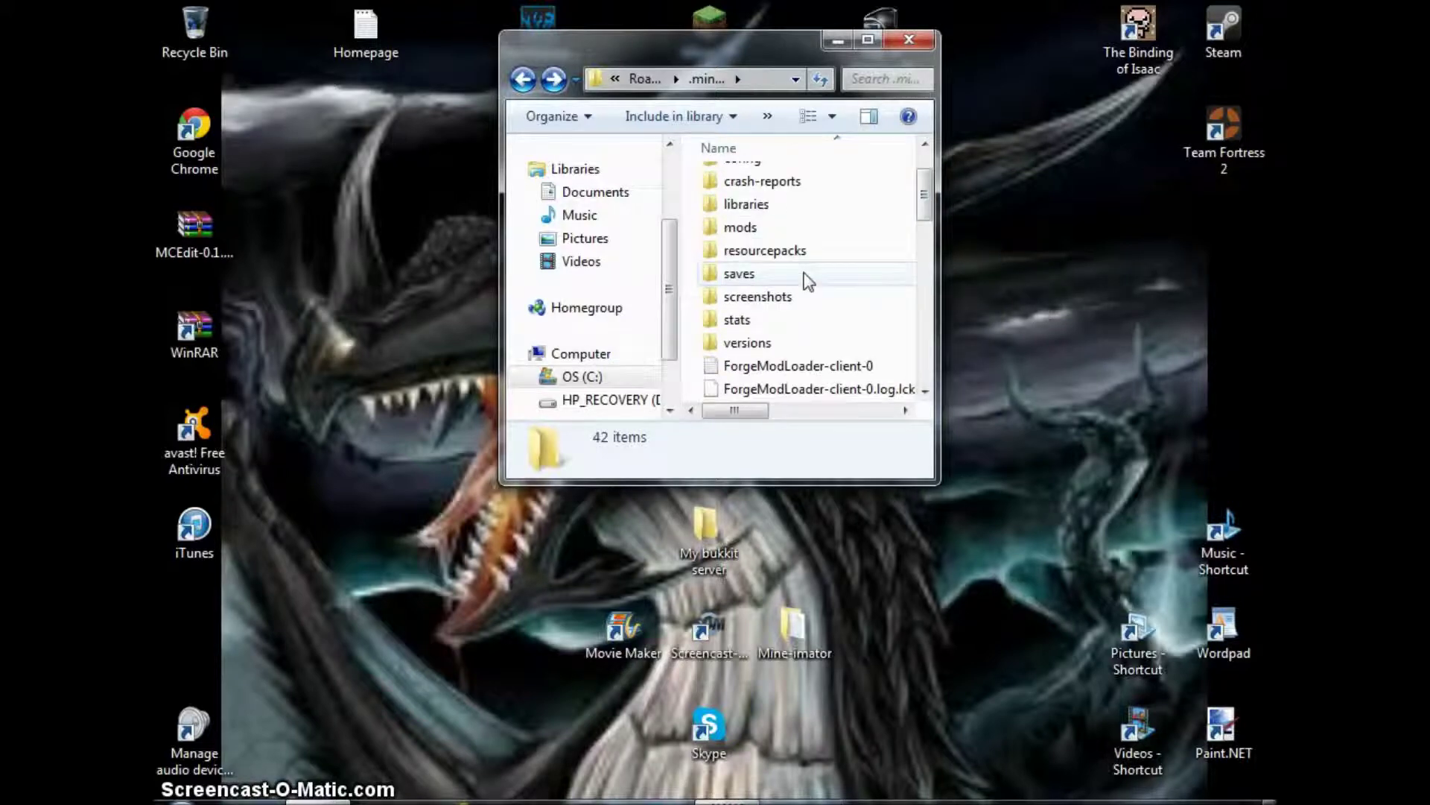
{"action": "scroll", "coordinate": [809, 282], "scroll_direction": "down", "scroll_amount": 9}
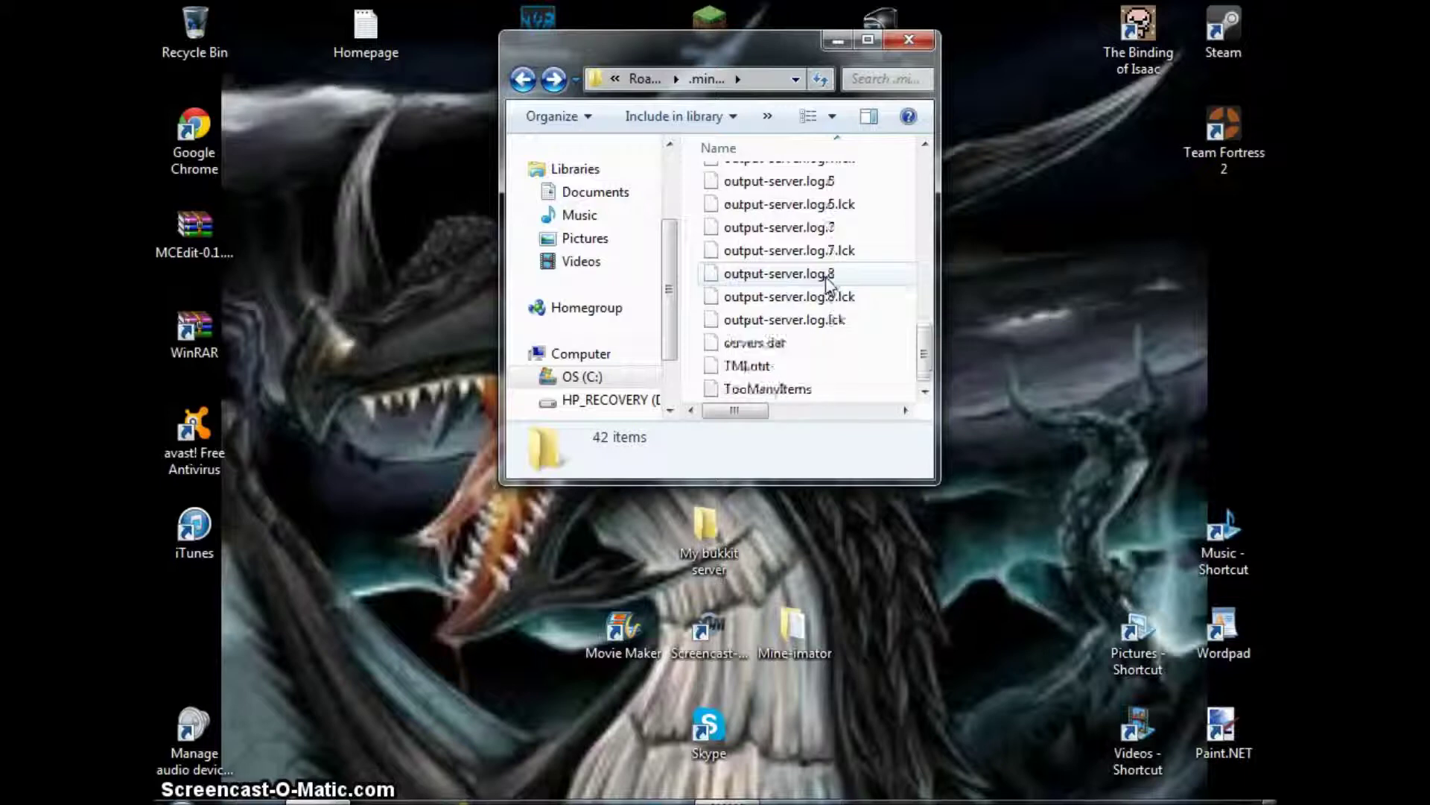
{"action": "scroll", "coordinate": [799, 392], "scroll_direction": "up", "scroll_amount": 10}
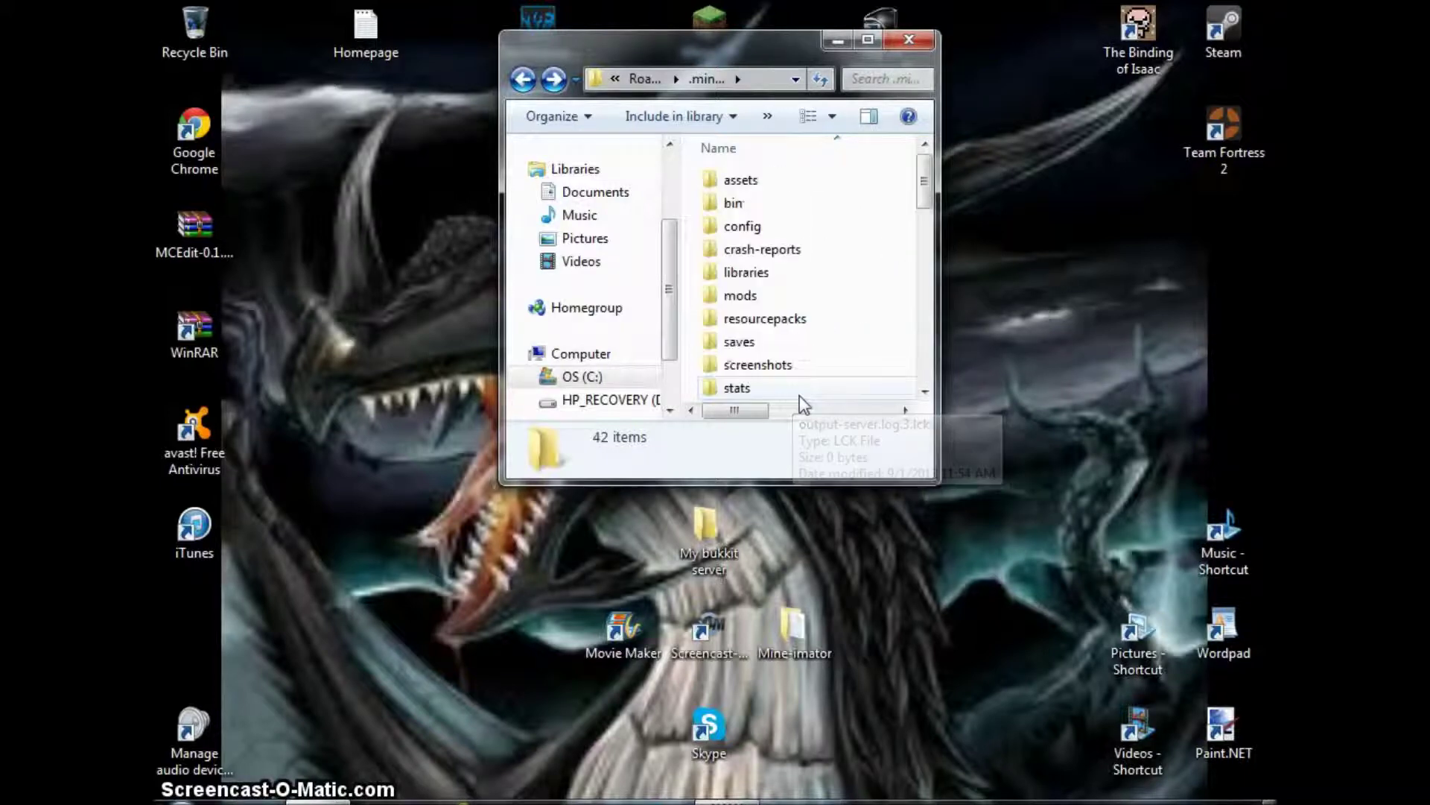
{"action": "left_click", "coordinate": [909, 40]}
{"action": "left_click_drag", "start_coordinate": [1069, 135], "coordinate": [1070, 510]}
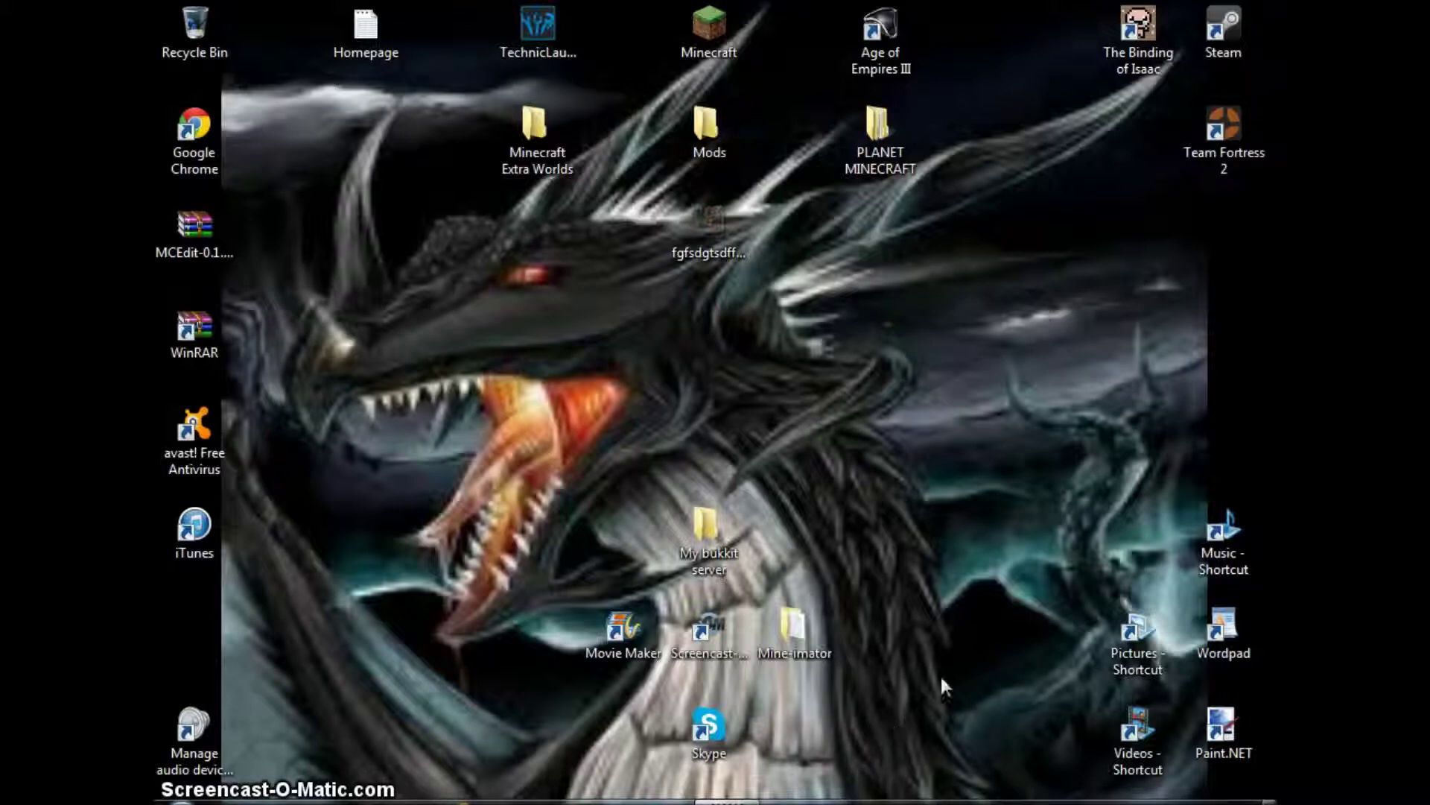
{"action": "left_click_drag", "start_coordinate": [993, 491], "coordinate": [1053, 278]}
Step: Open the Homepage text file from the desktop, copy its whole shinysearch.com address, and minimise the file's window
{"action": "double_click", "coordinate": [333, 29]}
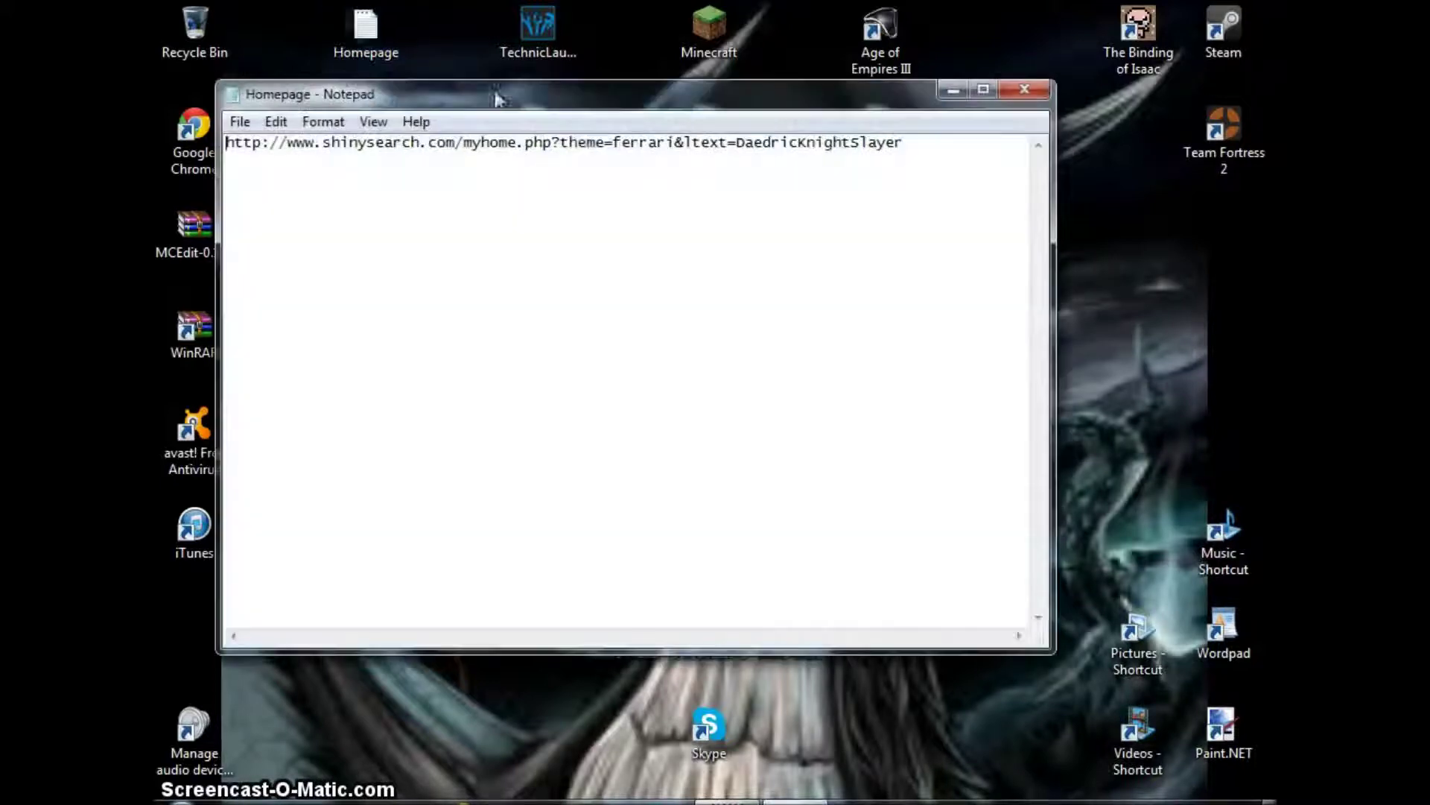
{"action": "left_click_drag", "start_coordinate": [905, 143], "coordinate": [230, 195]}
{"action": "key", "text": "ctrl+c"}
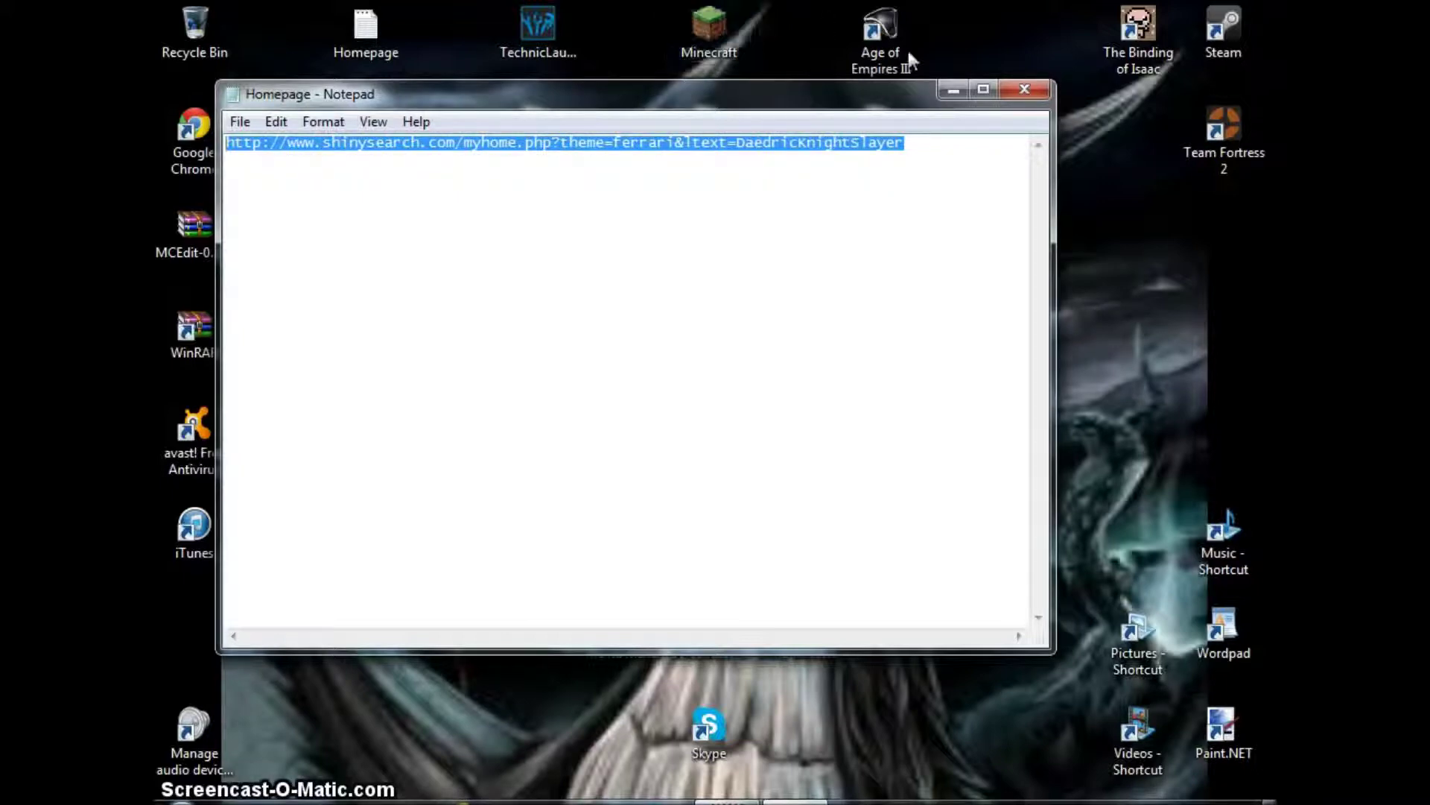
{"action": "left_click", "coordinate": [954, 89]}
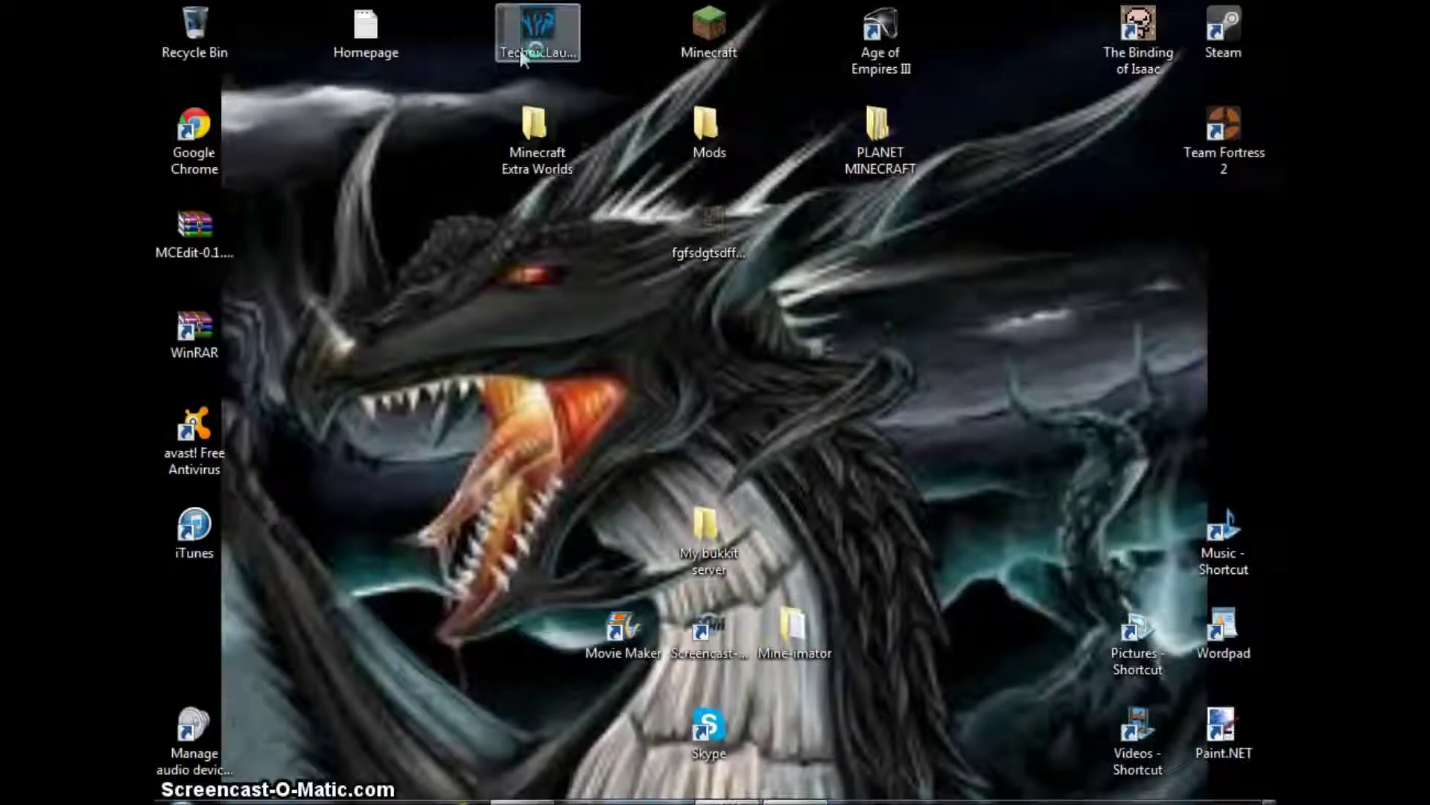
Step: Switch to Google Chrome and load the copied shinysearch.com homepage address with the ferrari theme
{"action": "double_click", "coordinate": [538, 26]}
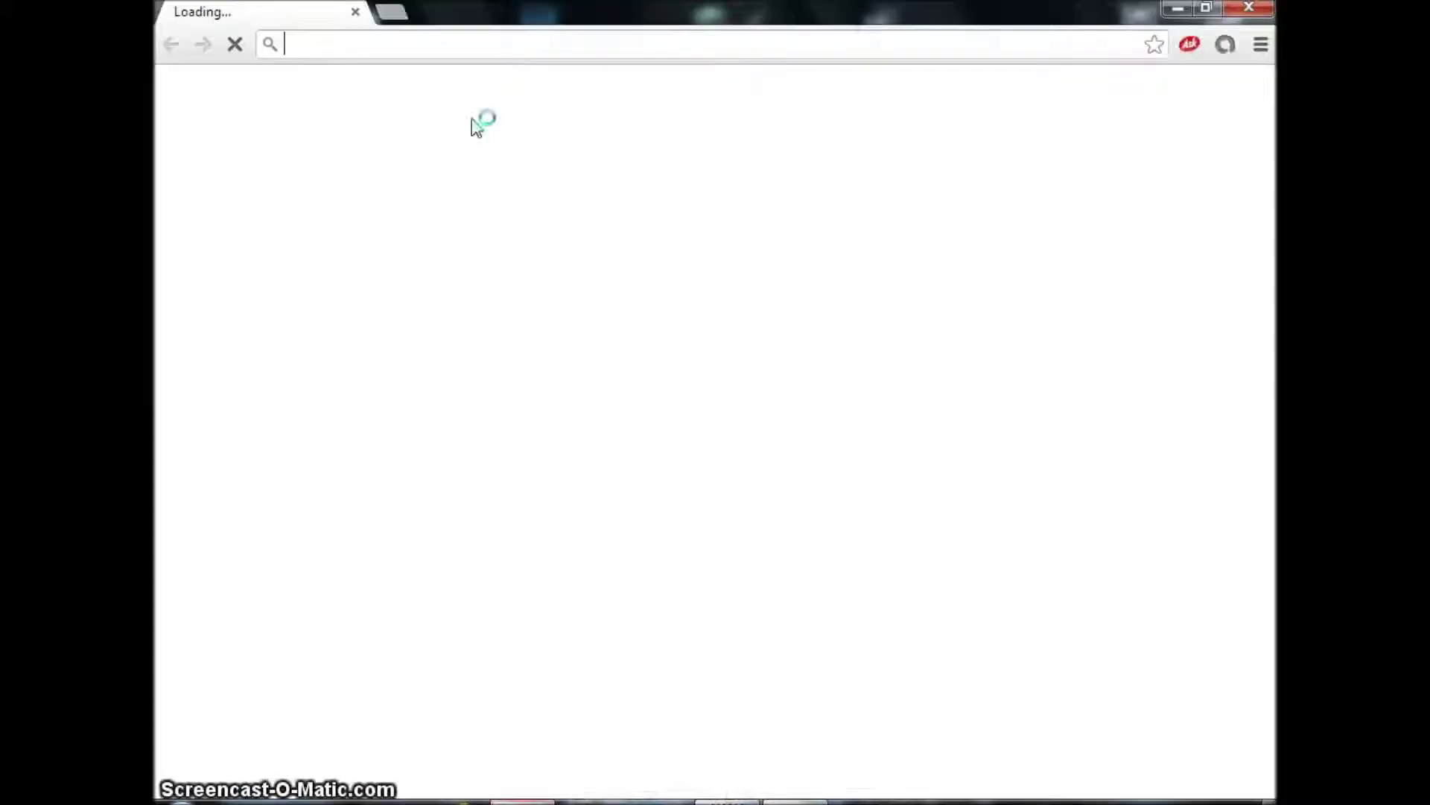
{"action": "left_click", "coordinate": [471, 46]}
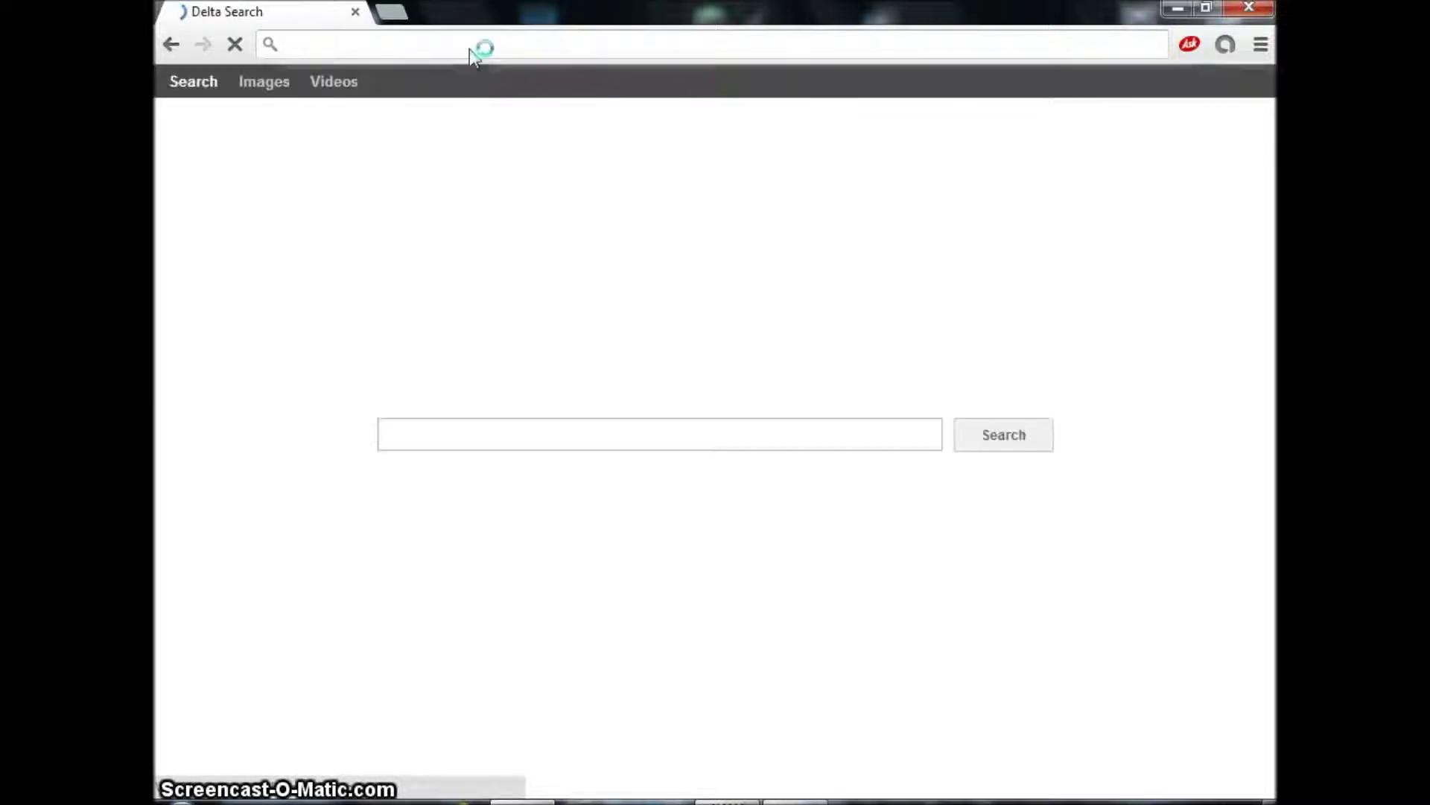
{"action": "key", "text": "ctrl+v"}
{"action": "key", "text": "Return"}
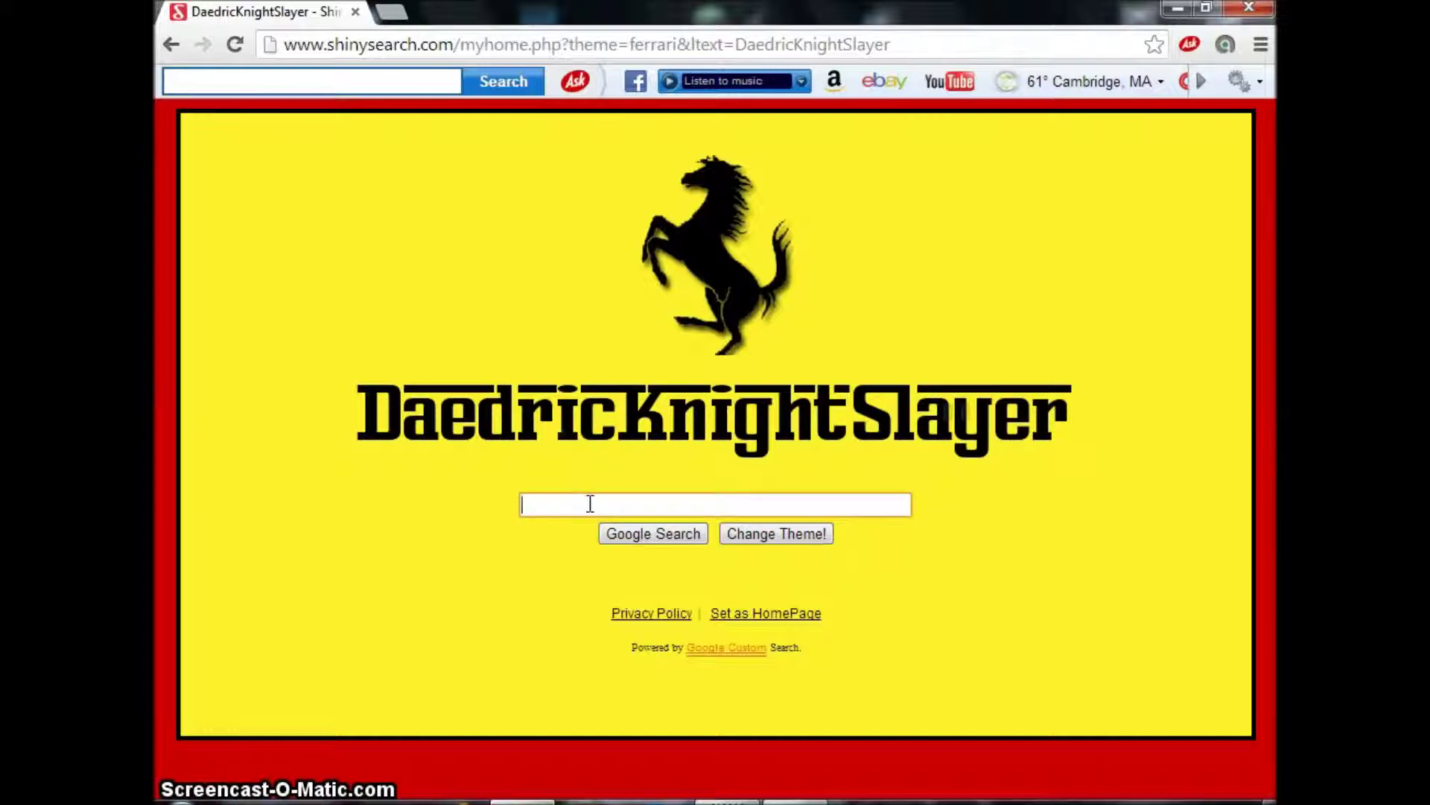
Step: Try out the homepage's search box with the text "fggdgdfgdg" and erase it again
{"action": "type", "text": "fggdgdfgdg"}
{"action": "key", "text": "BackSpace"}
{"action": "key", "text": "BackSpace"}
{"action": "key", "text": "BackSpace"}
{"action": "key", "text": "BackSpace"}
{"action": "key", "text": "BackSpace"}
{"action": "key", "text": "BackSpace"}
{"action": "key", "text": "BackSpace"}
{"action": "key", "text": "BackSpace"}
{"action": "key", "text": "BackSpace"}
{"action": "key", "text": "BackSpace"}
Step: Close the browser, bring the minimised Homepage text file back up, and close it as well
{"action": "left_click", "coordinate": [1249, 8]}
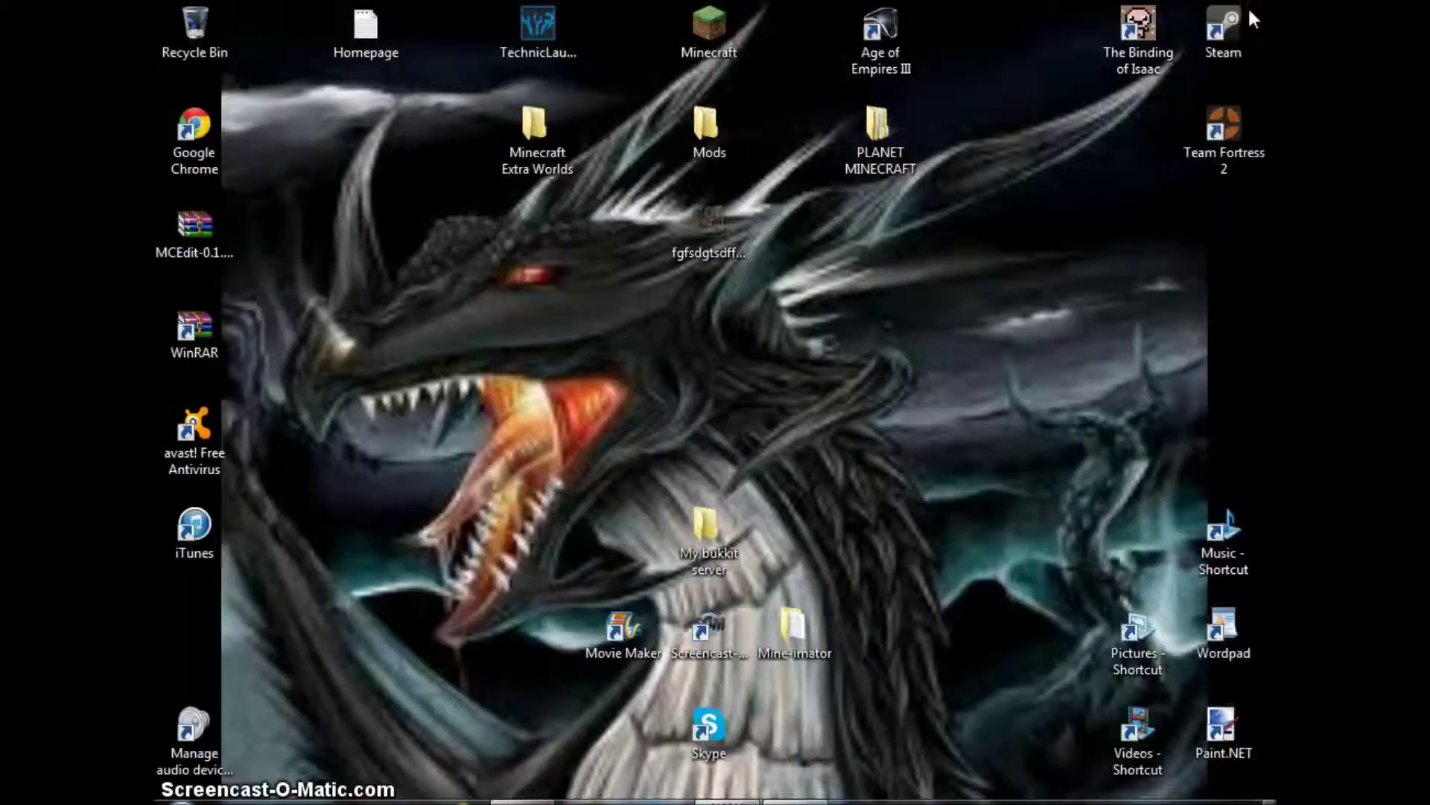
{"action": "left_click", "coordinate": [795, 801]}
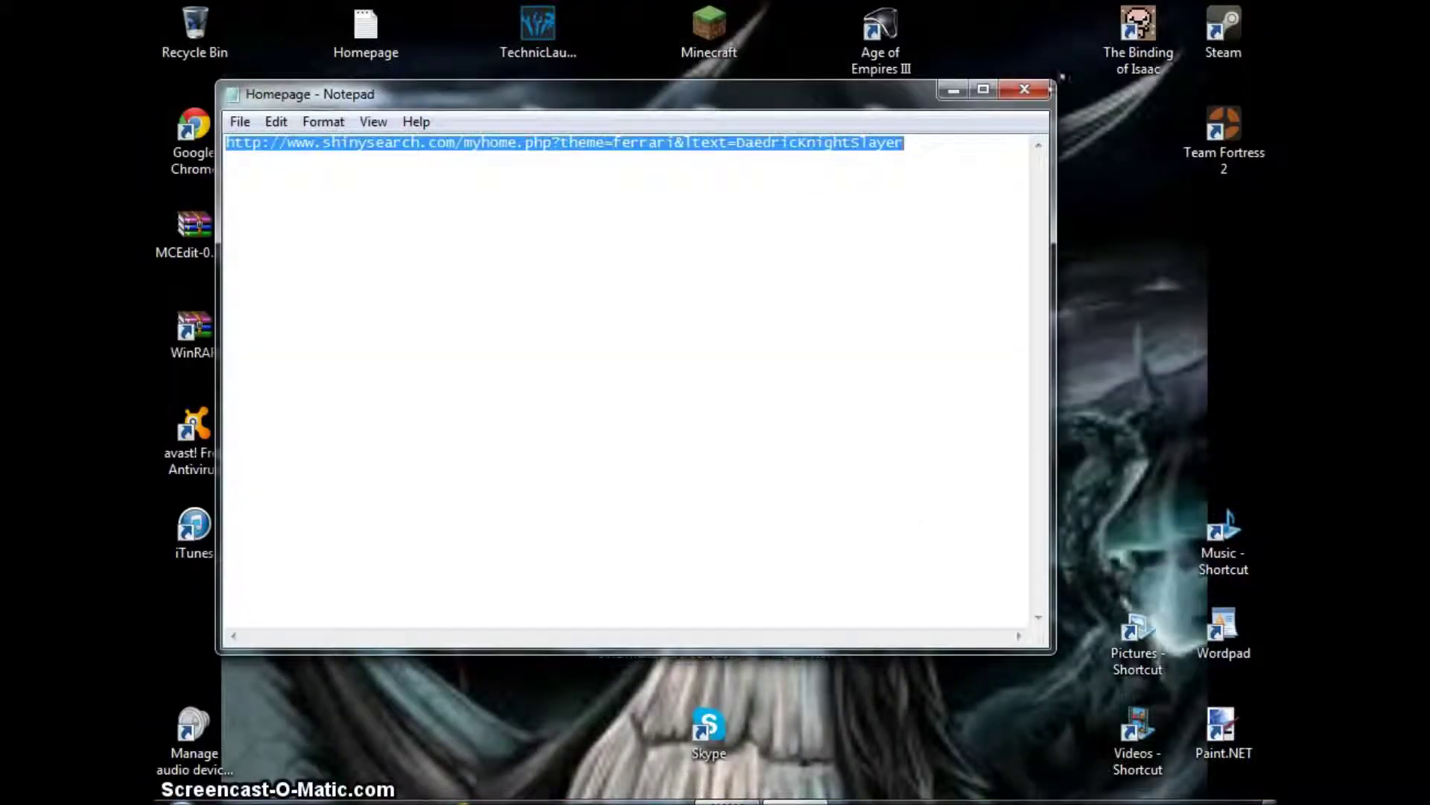
{"action": "left_click", "coordinate": [1045, 91]}
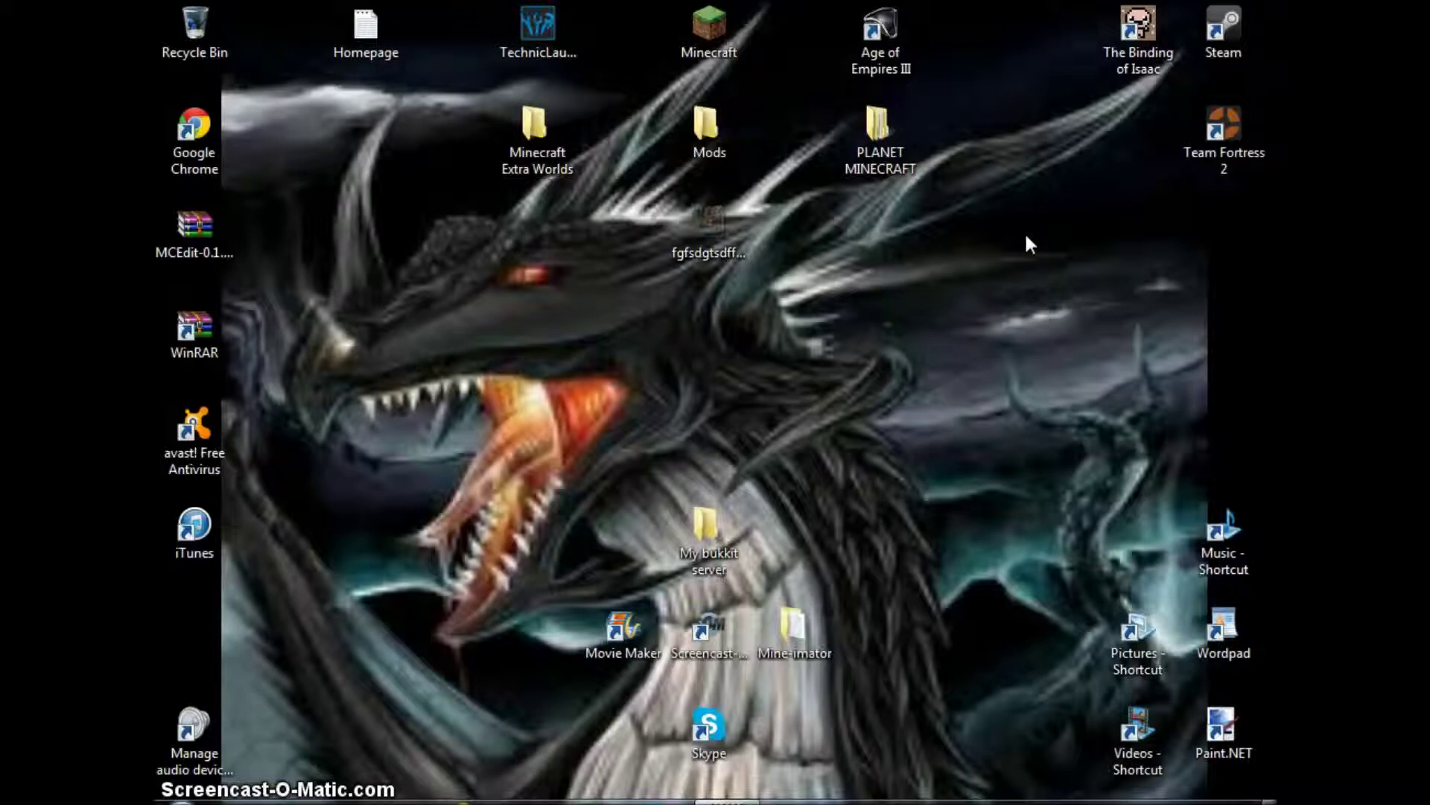
{"action": "left_click_drag", "start_coordinate": [965, 348], "coordinate": [942, 450]}
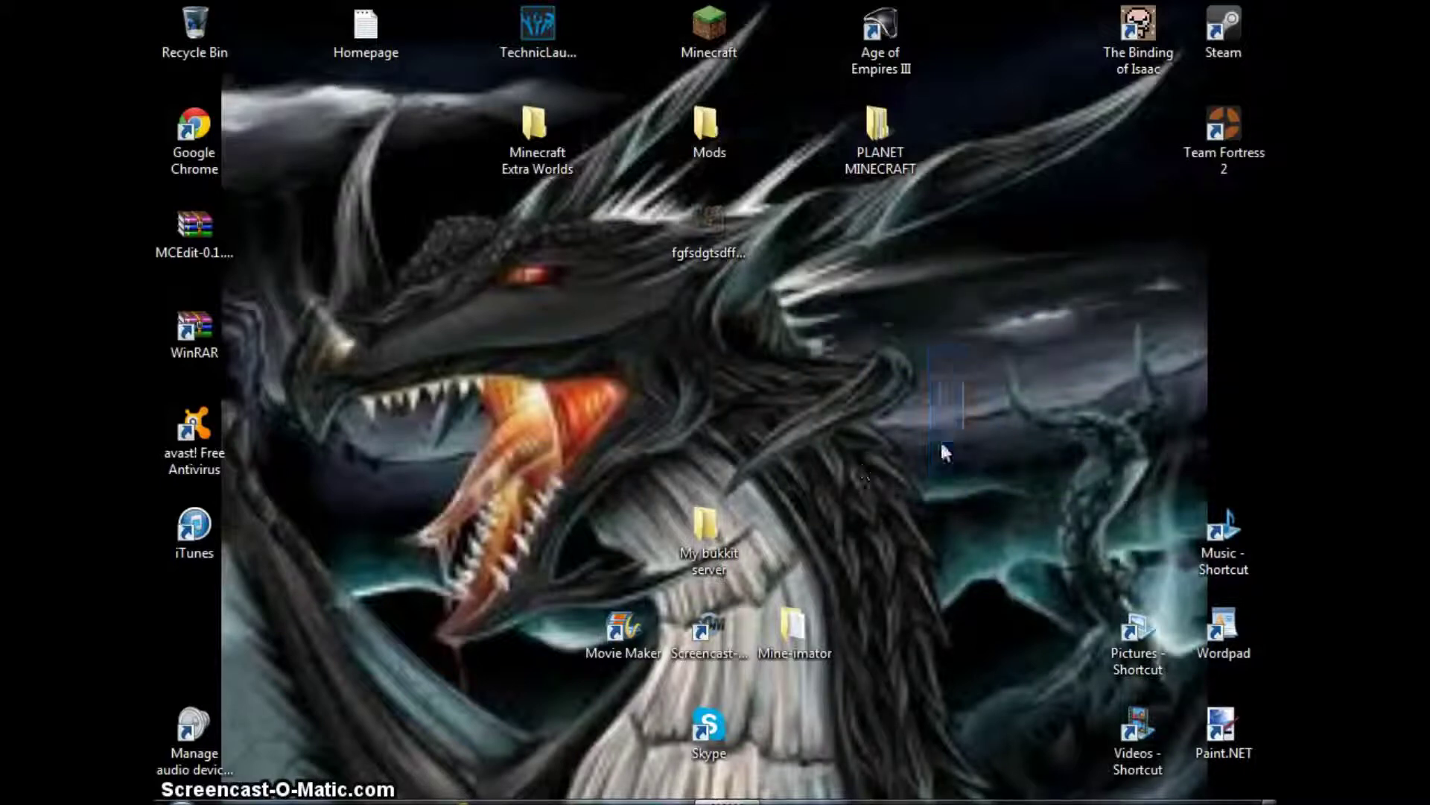